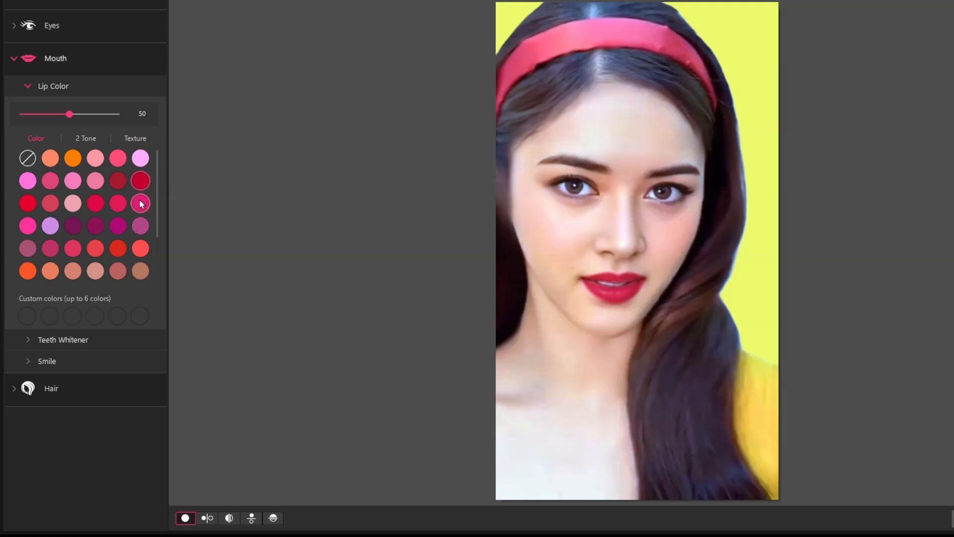
Step: Apply the third, glossy texture to the lip color and set its strength to 51
{"action": "mouse_move", "coordinate": [62, 115]}
{"action": "left_mouse_down"}
{"action": "mouse_move", "coordinate": [44, 115]}
{"action": "mouse_move", "coordinate": [56, 114]}
{"action": "left_mouse_up"}
{"action": "left_click", "coordinate": [135, 138]}
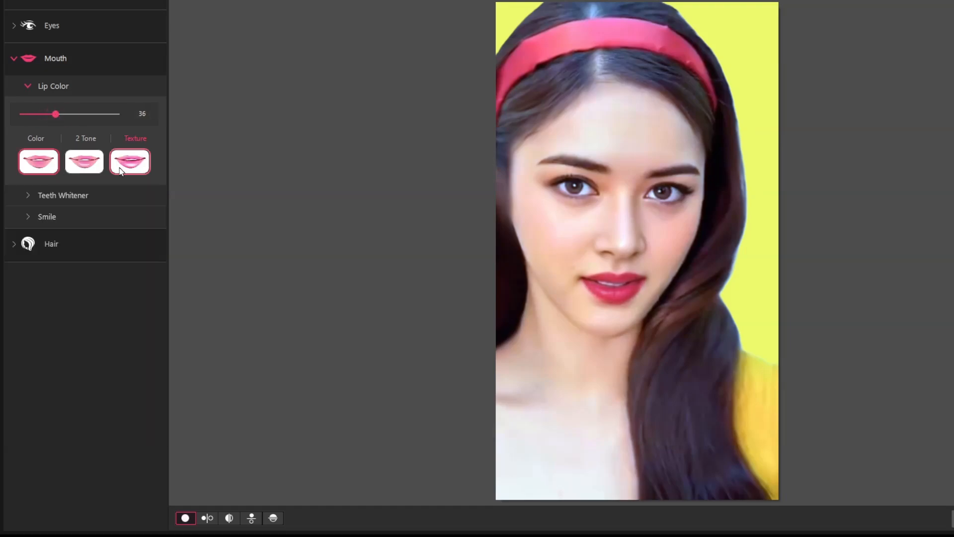
{"action": "left_click", "coordinate": [91, 164]}
{"action": "left_click", "coordinate": [130, 165]}
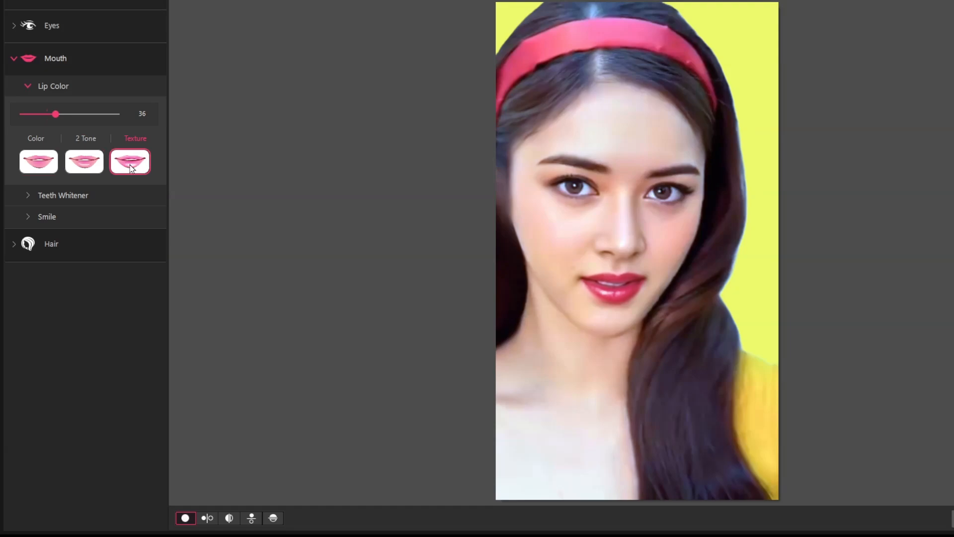
{"action": "left_click_drag", "start_coordinate": [56, 115], "coordinate": [73, 114]}
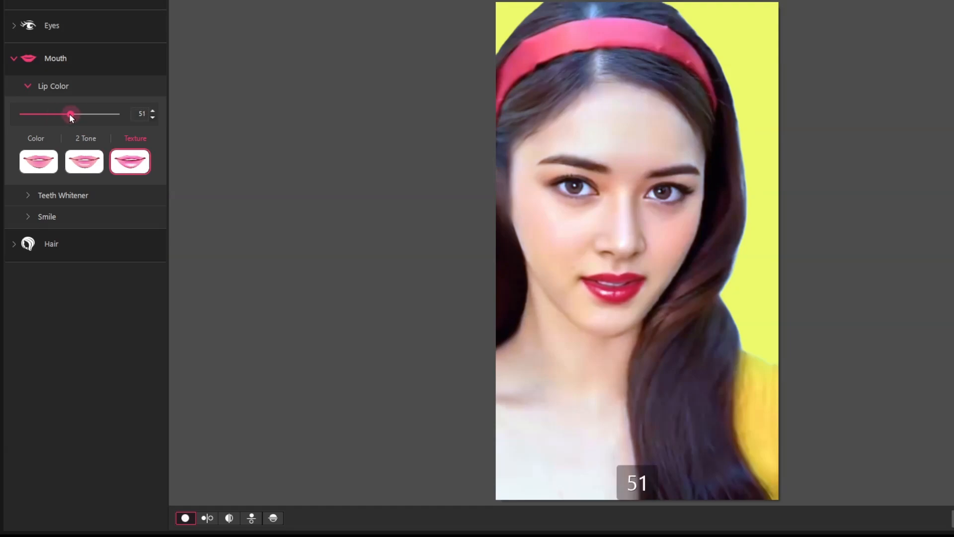
{"action": "left_click", "coordinate": [38, 86]}
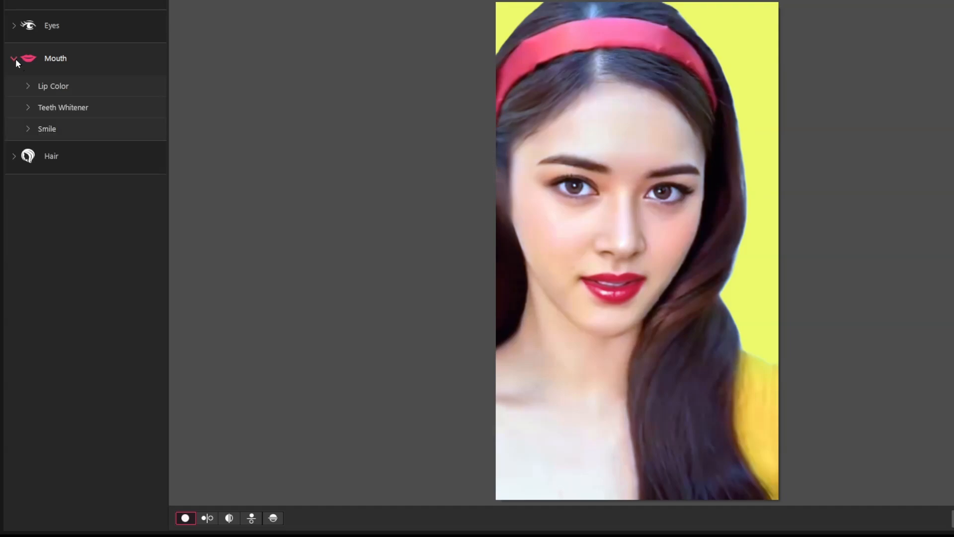
Step: Raise the Smile amount of the mouth and check the Teeth Whitener options
{"action": "left_click", "coordinate": [28, 127]}
{"action": "left_click_drag", "start_coordinate": [19, 157], "coordinate": [55, 135]}
{"action": "left_click", "coordinate": [28, 129]}
{"action": "left_click", "coordinate": [28, 107]}
Step: Try the brown and the speckled blue lens patterns for the eye color
{"action": "left_click", "coordinate": [14, 26]}
{"action": "left_click", "coordinate": [37, 139]}
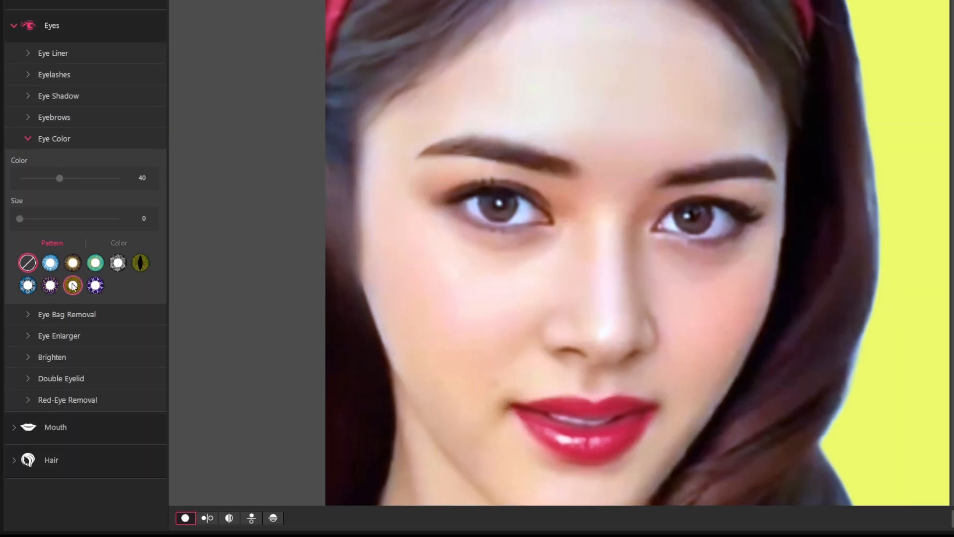
{"action": "left_click", "coordinate": [71, 267]}
{"action": "left_click", "coordinate": [28, 285]}
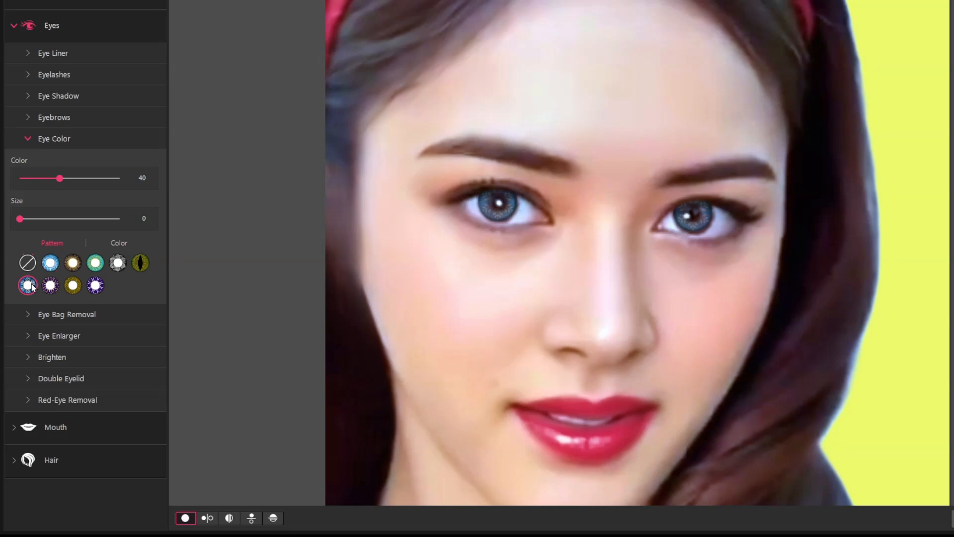
Step: Set the eye color strength to 81, try the gold shade, and apply the brown lens pattern to the irises
{"action": "left_click", "coordinate": [119, 242]}
{"action": "mouse_move", "coordinate": [20, 220]}
{"action": "left_mouse_down"}
{"action": "mouse_move", "coordinate": [42, 220]}
{"action": "mouse_move", "coordinate": [20, 220]}
{"action": "left_mouse_up"}
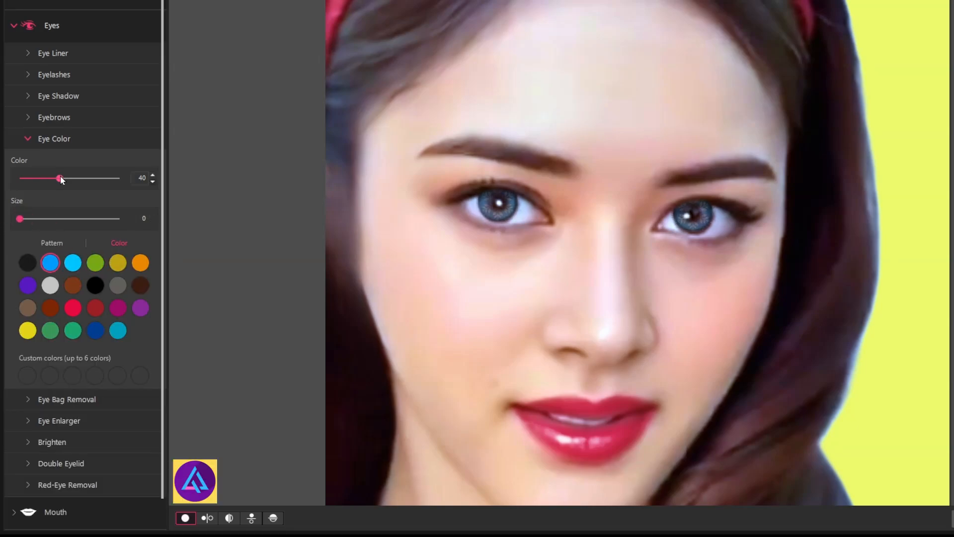
{"action": "left_click_drag", "start_coordinate": [60, 178], "coordinate": [102, 179]}
{"action": "left_click", "coordinate": [120, 267]}
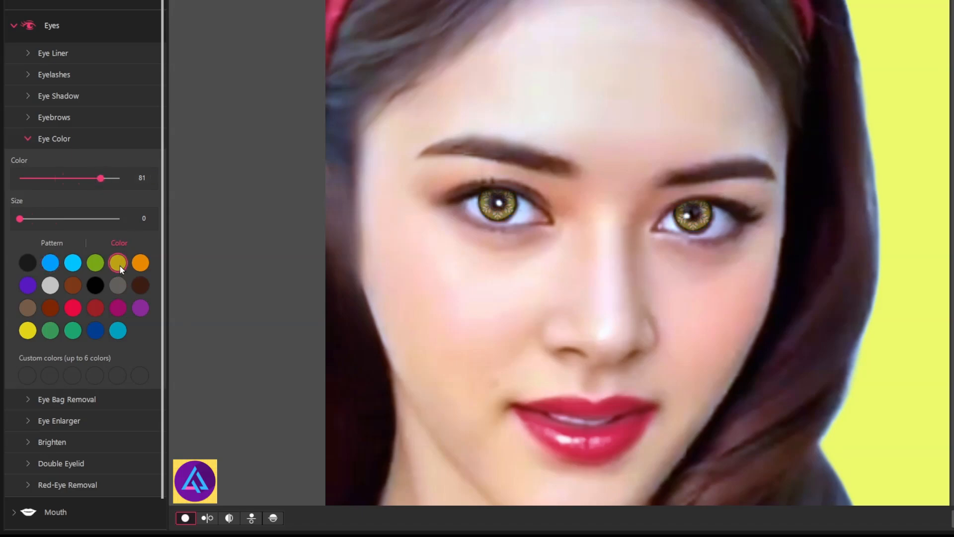
{"action": "left_click", "coordinate": [52, 243]}
{"action": "left_click", "coordinate": [74, 267]}
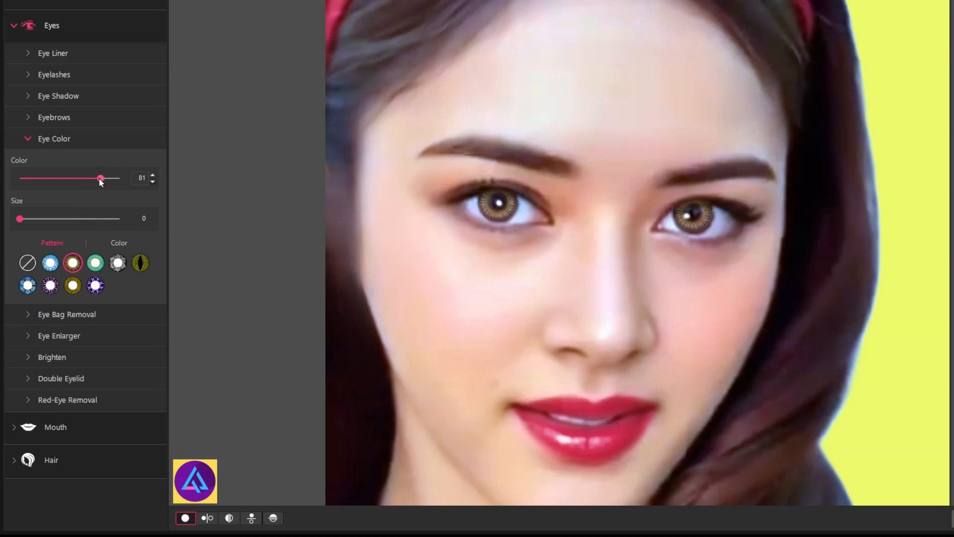
{"action": "left_click", "coordinate": [518, 203]}
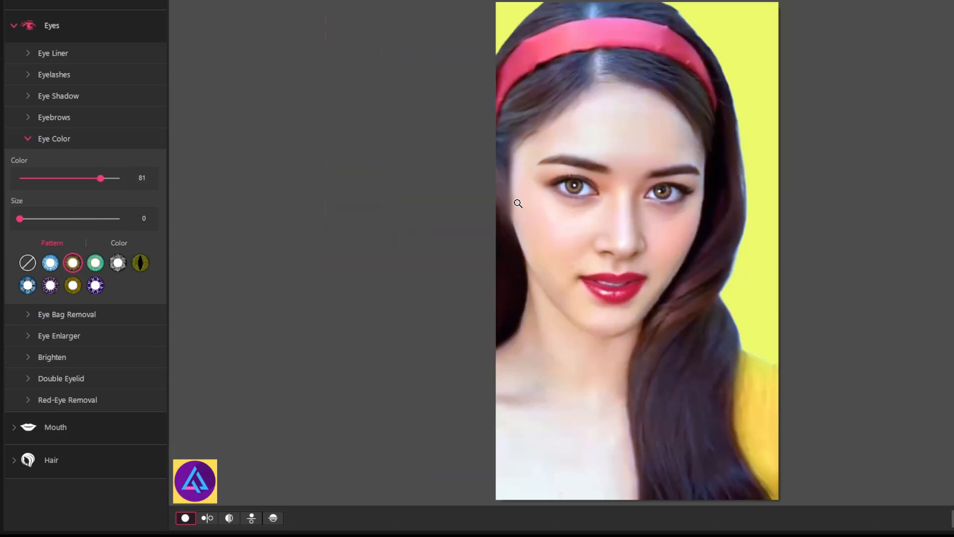
{"action": "left_click", "coordinate": [31, 139]}
{"action": "left_click", "coordinate": [31, 117]}
{"action": "left_click", "coordinate": [647, 187]}
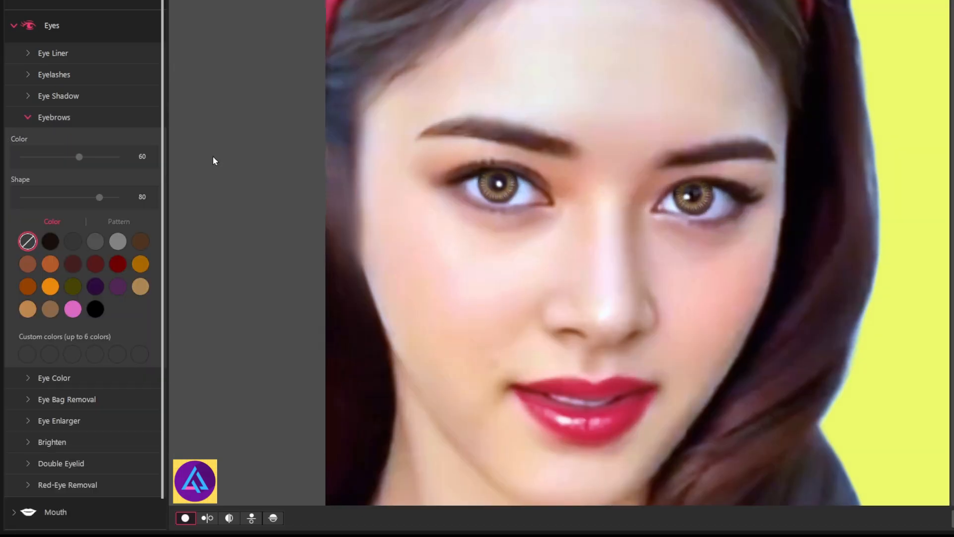
{"action": "left_click", "coordinate": [32, 119]}
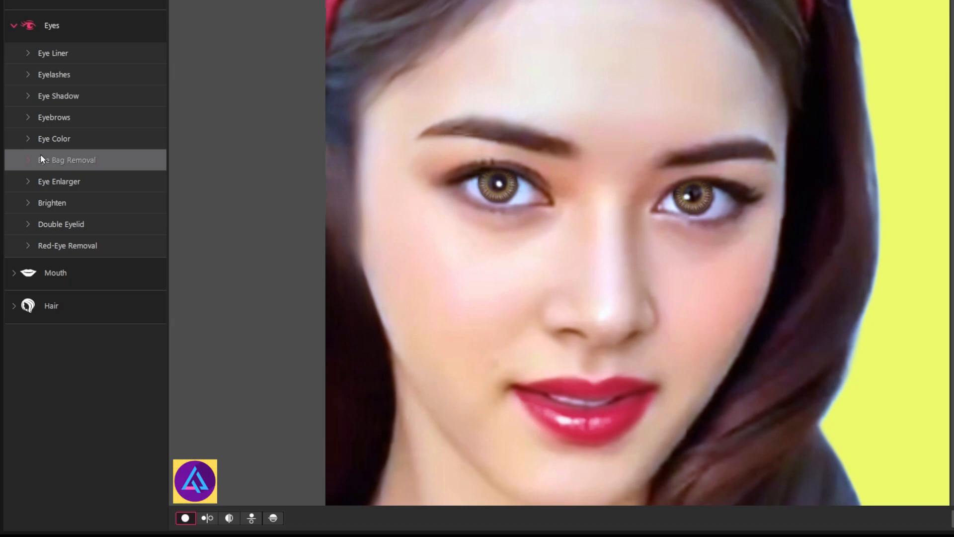
Step: Brighten the eyes to 82 and apply the first double eyelid style after Original
{"action": "left_click", "coordinate": [31, 203]}
{"action": "left_click_drag", "start_coordinate": [18, 231], "coordinate": [101, 232]}
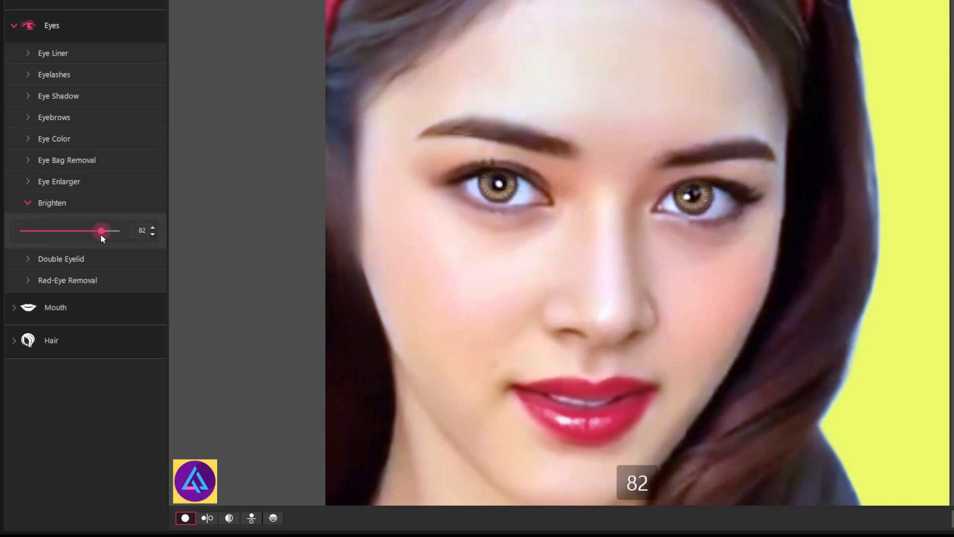
{"action": "left_click", "coordinate": [33, 203]}
{"action": "left_click", "coordinate": [29, 225]}
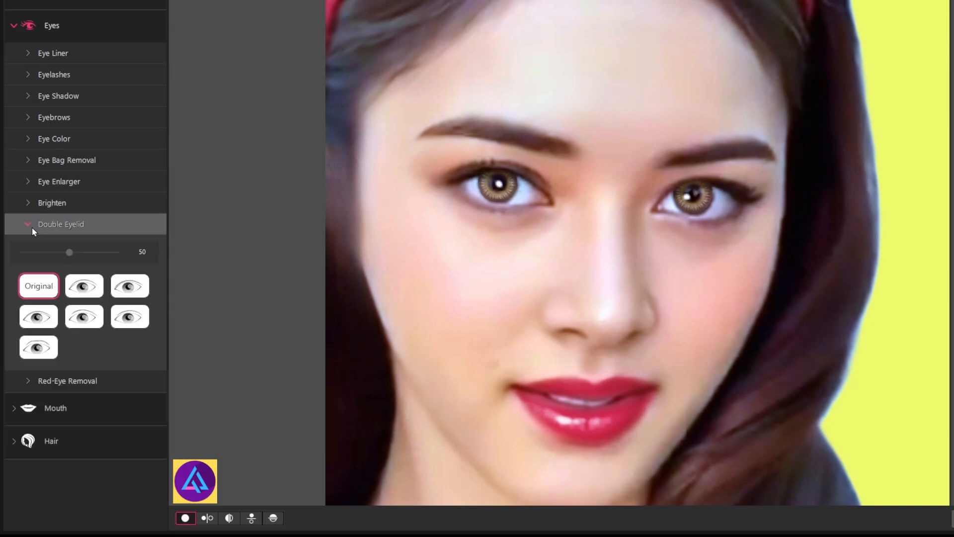
{"action": "left_click", "coordinate": [84, 287]}
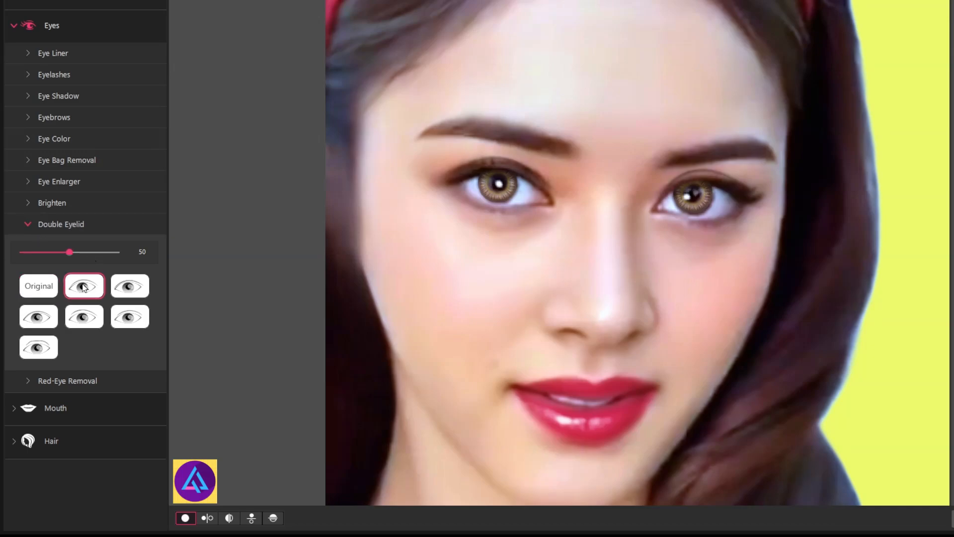
{"action": "left_click", "coordinate": [27, 225]}
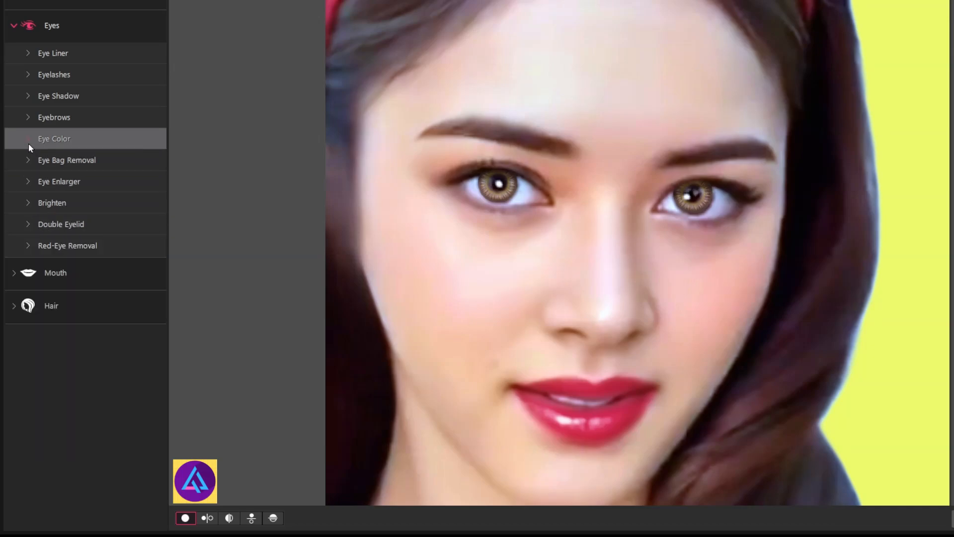
Step: Increase the Eye Bag Removal amount to a little over half strength
{"action": "left_click", "coordinate": [29, 159]}
{"action": "left_click_drag", "start_coordinate": [20, 192], "coordinate": [76, 190]}
{"action": "left_click", "coordinate": [32, 165]}
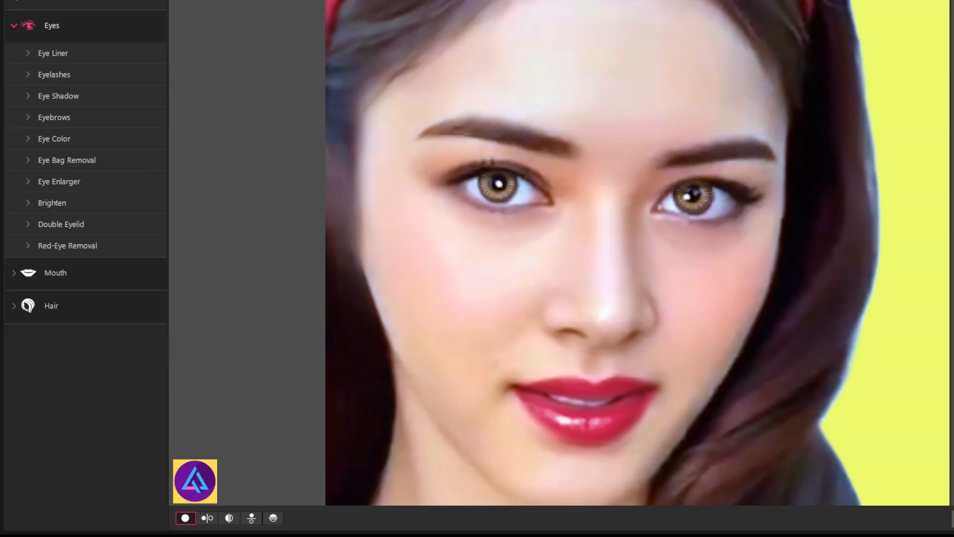
Step: Smooth the facial skin with the Skin Smoothener set to 56
{"action": "left_click", "coordinate": [31, 23]}
{"action": "left_click", "coordinate": [30, 23]}
{"action": "left_click_drag", "start_coordinate": [20, 49], "coordinate": [76, 53]}
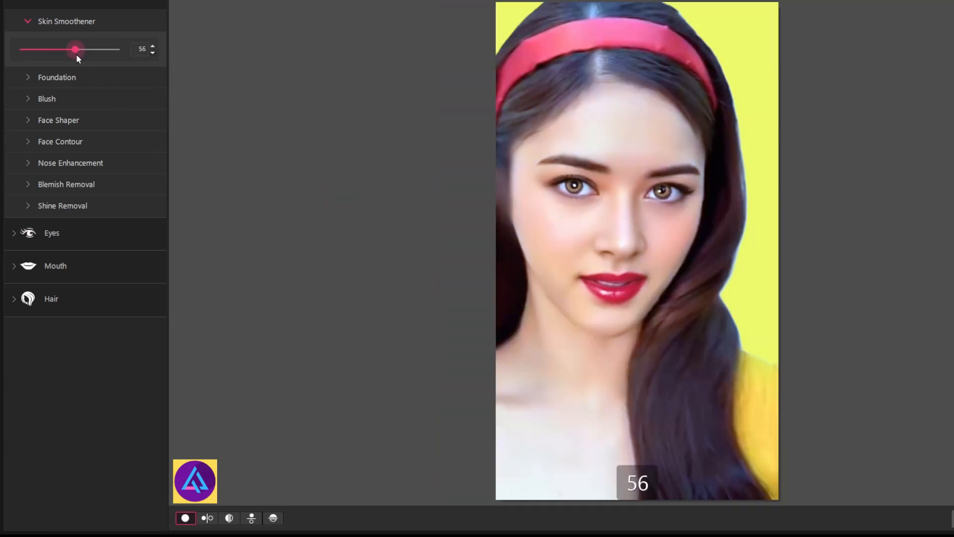
Step: Apply the light pink foundation color to the face at a strength of 76
{"action": "left_click", "coordinate": [30, 79]}
{"action": "left_click", "coordinate": [52, 121]}
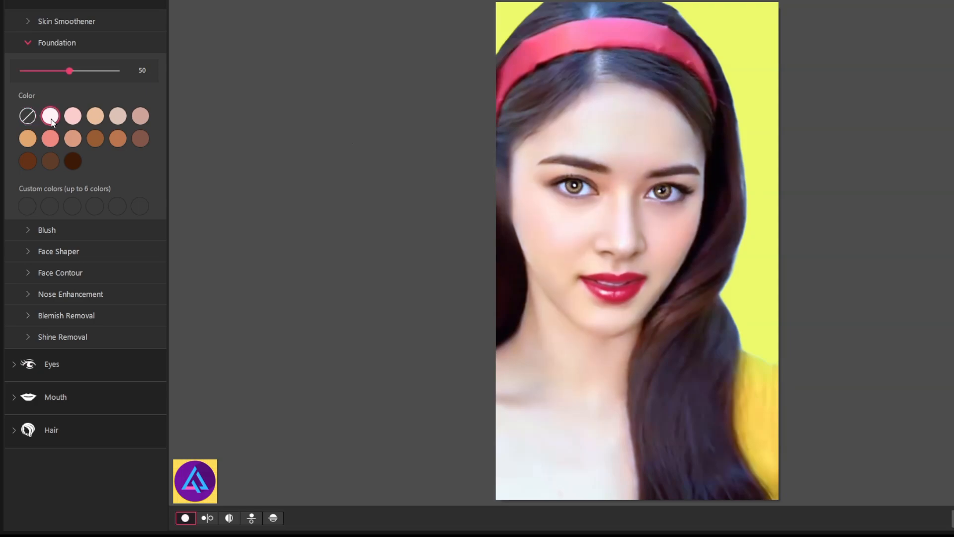
{"action": "left_click", "coordinate": [73, 118]}
{"action": "left_click_drag", "start_coordinate": [70, 71], "coordinate": [94, 72]}
{"action": "scroll", "coordinate": [603, 240], "scroll_direction": "up", "scroll_amount": 3}
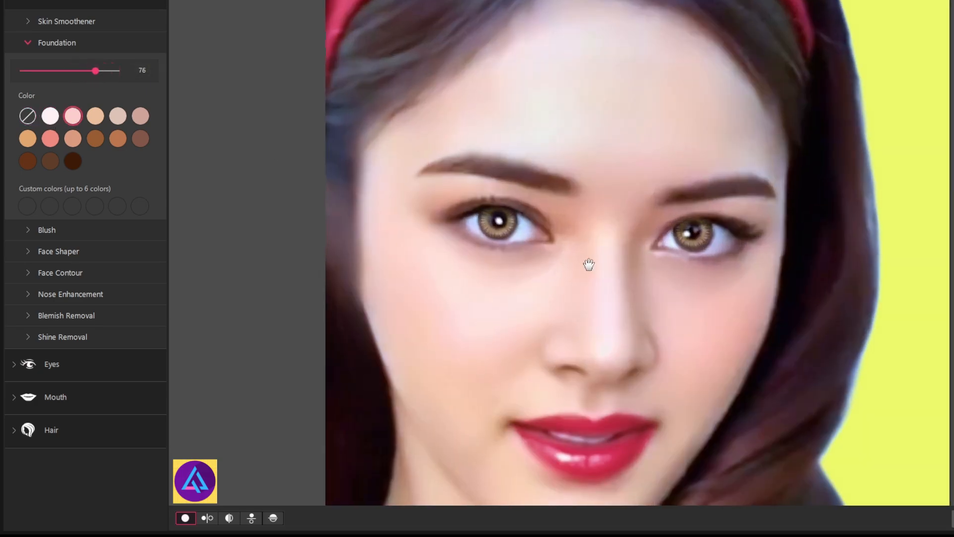
{"action": "left_click", "coordinate": [26, 42]}
{"action": "scroll", "coordinate": [25, 55], "scroll_direction": "down", "scroll_amount": 3}
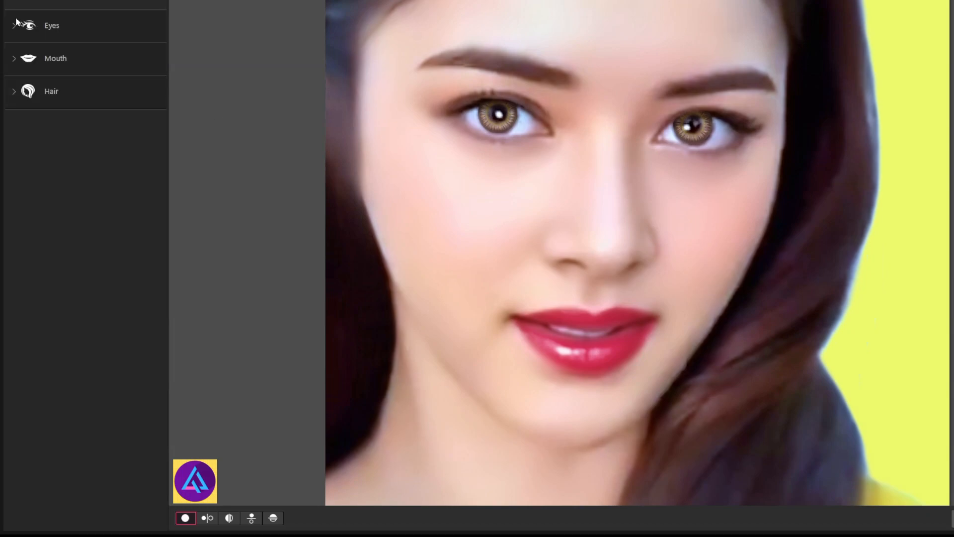
Step: Apply a mauve-purple eye shadow to the upper eyelids
{"action": "left_click", "coordinate": [16, 30]}
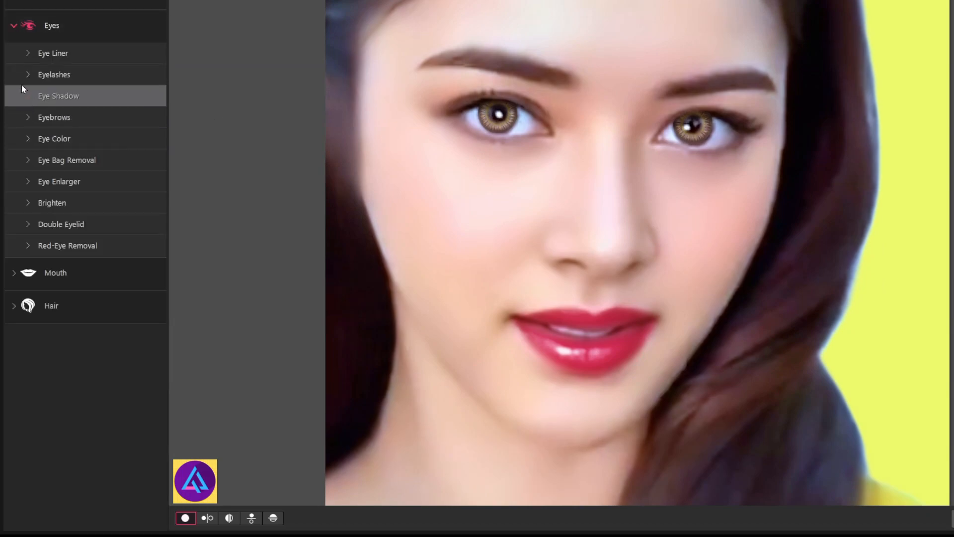
{"action": "left_click", "coordinate": [26, 94]}
{"action": "left_click", "coordinate": [26, 95]}
Step: Tint the eyebrows with the near-black color at strength 83 and set their shape to 70
{"action": "left_click", "coordinate": [30, 117]}
{"action": "left_click", "coordinate": [50, 241]}
{"action": "left_click_drag", "start_coordinate": [76, 156], "coordinate": [103, 156]}
{"action": "scroll", "coordinate": [613, 182], "scroll_direction": "up", "scroll_amount": 2}
{"action": "mouse_move", "coordinate": [100, 198]}
{"action": "left_mouse_down"}
{"action": "mouse_move", "coordinate": [30, 198]}
{"action": "mouse_move", "coordinate": [89, 201]}
{"action": "left_mouse_up"}
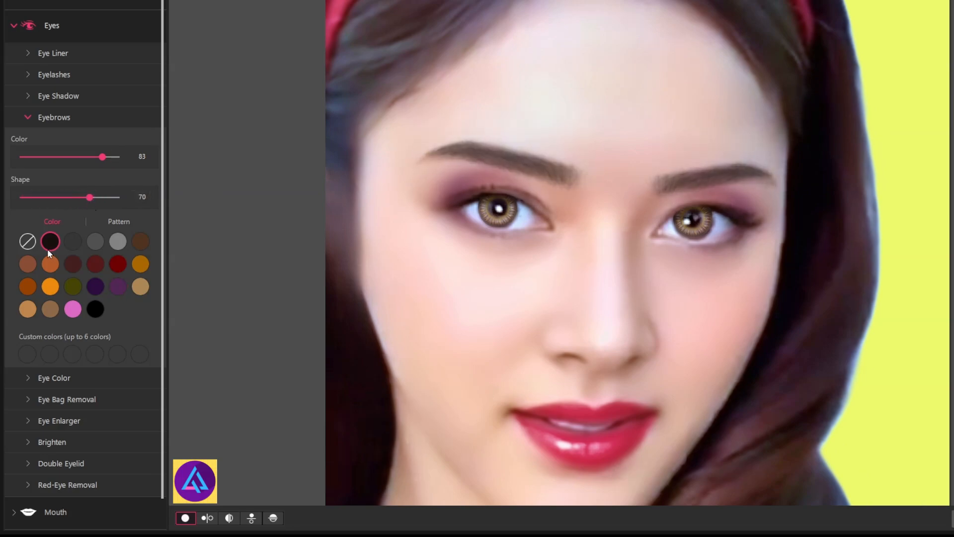
Step: Compare several eyebrow patterns, apply the thin arched one ending the fourth row, and increase the eyebrow shape amount
{"action": "left_click", "coordinate": [119, 222]}
{"action": "left_click", "coordinate": [86, 244]}
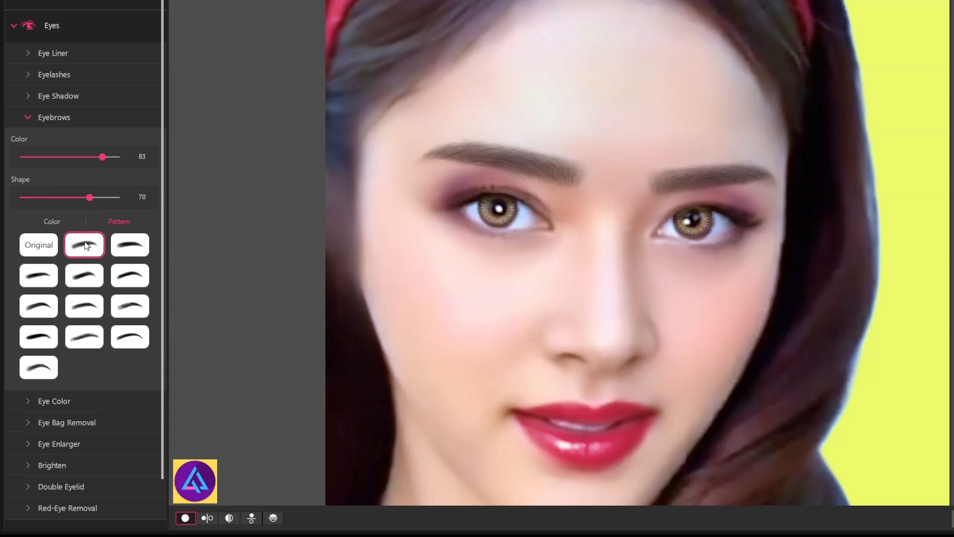
{"action": "left_click", "coordinate": [127, 249]}
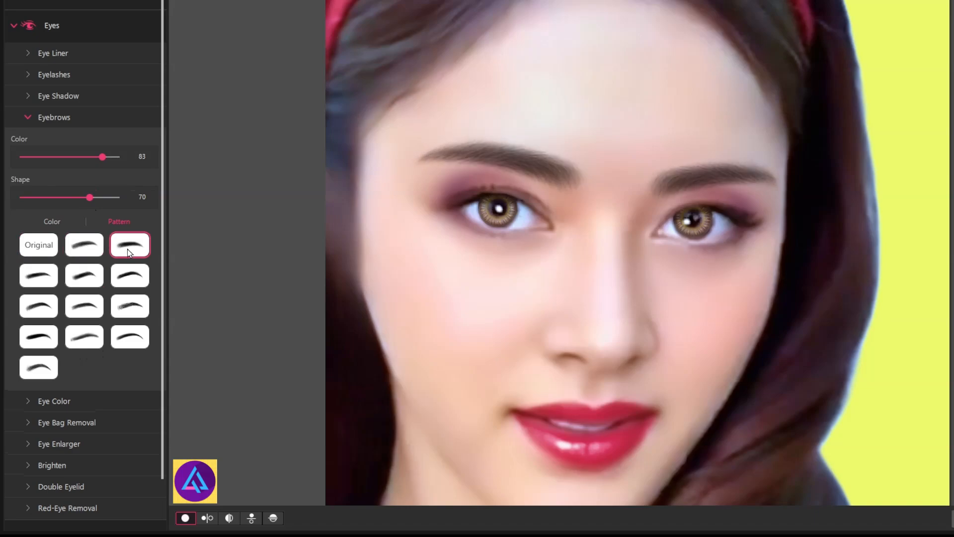
{"action": "left_click", "coordinate": [131, 283]}
{"action": "left_click", "coordinate": [131, 307]}
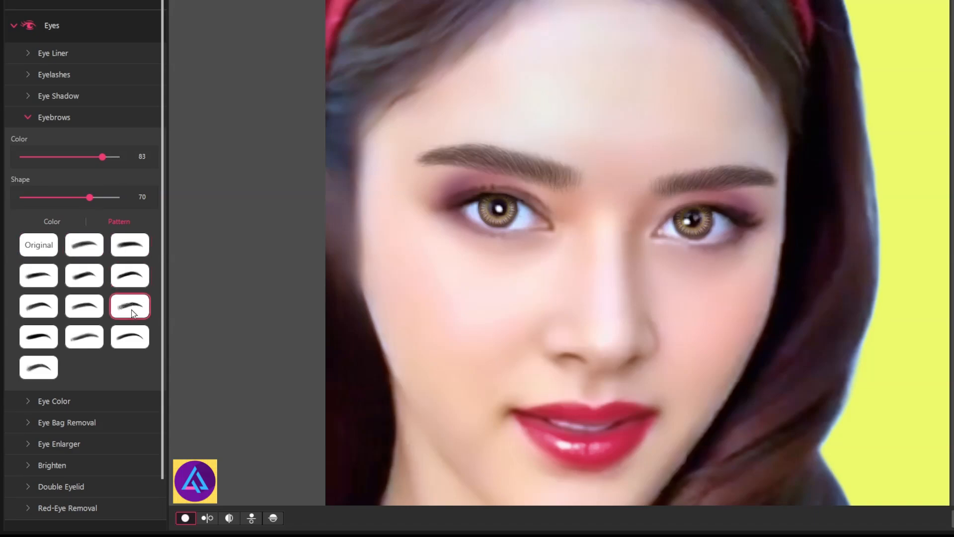
{"action": "left_click", "coordinate": [128, 338]}
{"action": "left_click_drag", "start_coordinate": [90, 199], "coordinate": [110, 196]}
{"action": "left_click", "coordinate": [25, 118]}
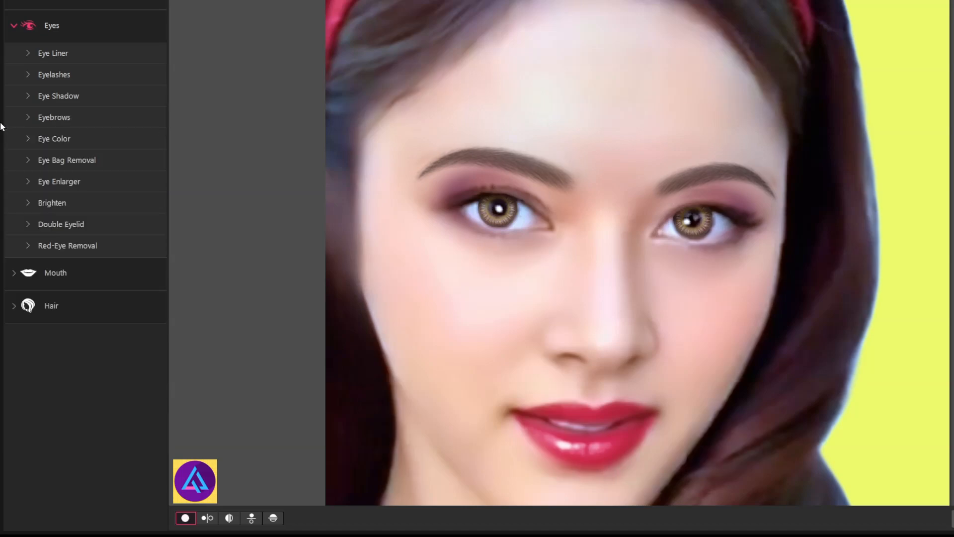
Step: Try several eye liner colors and choose the violet one
{"action": "left_click", "coordinate": [27, 54]}
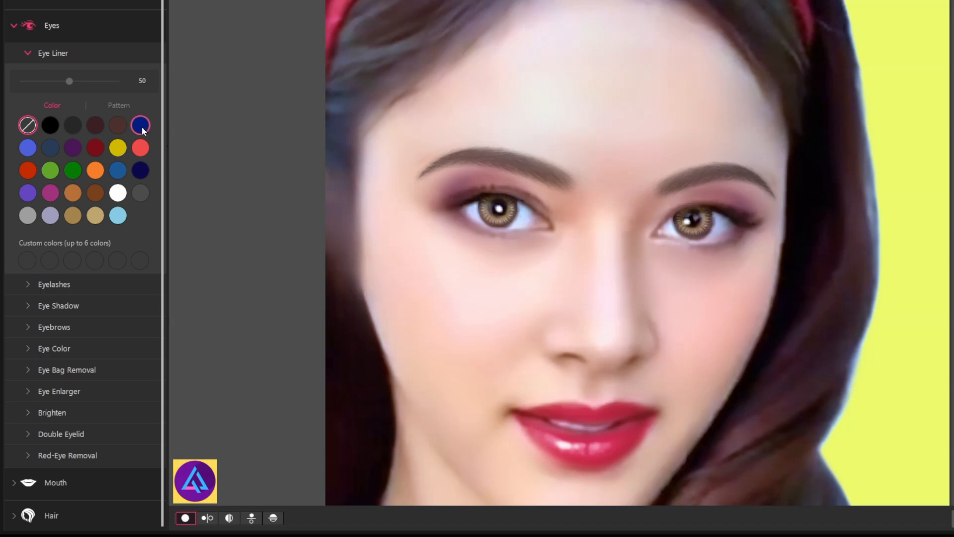
{"action": "left_click", "coordinate": [30, 148]}
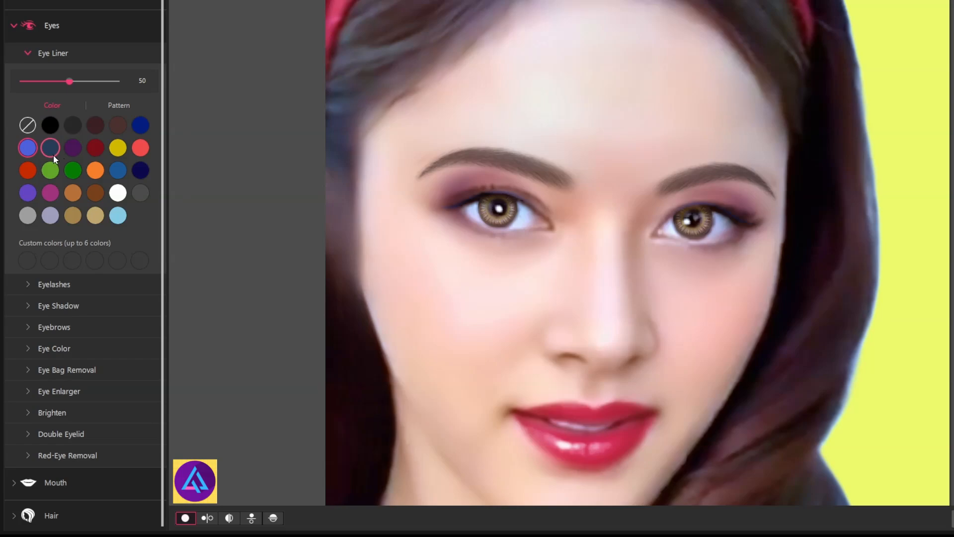
{"action": "left_click", "coordinate": [118, 127]}
{"action": "left_click", "coordinate": [141, 152]}
{"action": "left_click", "coordinate": [28, 198]}
Step: Set the eye liner strength to 97 and apply the thick winged pattern that starts the last row
{"action": "left_click", "coordinate": [119, 106]}
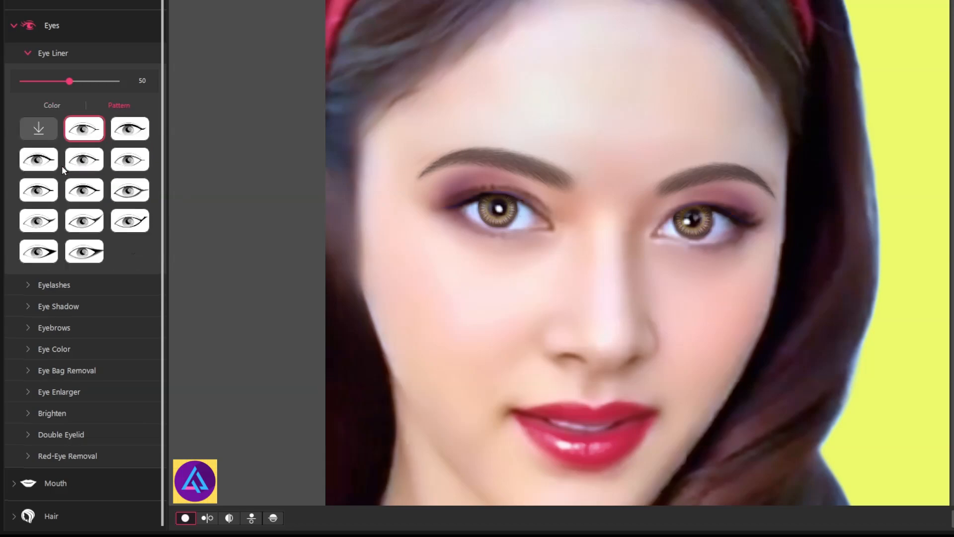
{"action": "left_click", "coordinate": [129, 162]}
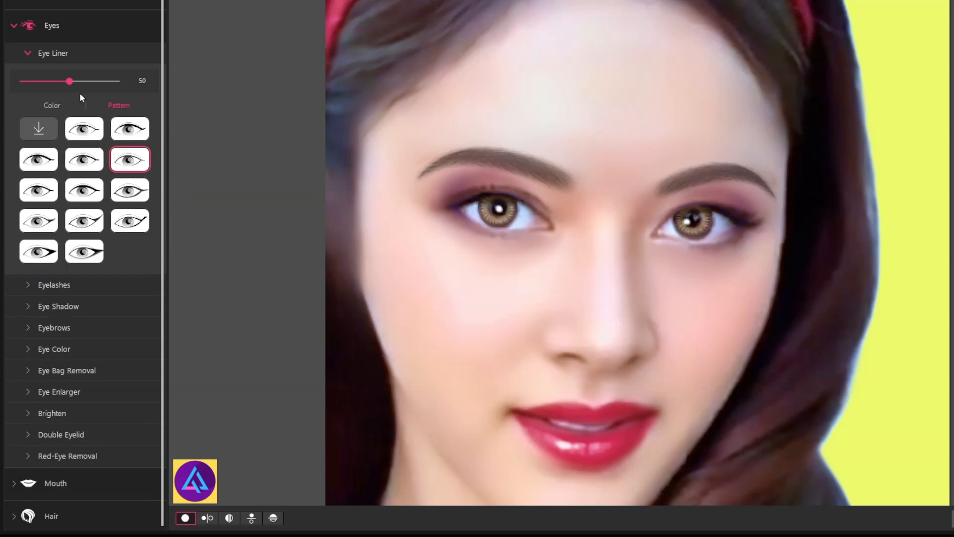
{"action": "left_click_drag", "start_coordinate": [69, 81], "coordinate": [116, 81]}
{"action": "left_click", "coordinate": [128, 221]}
{"action": "left_click", "coordinate": [38, 252]}
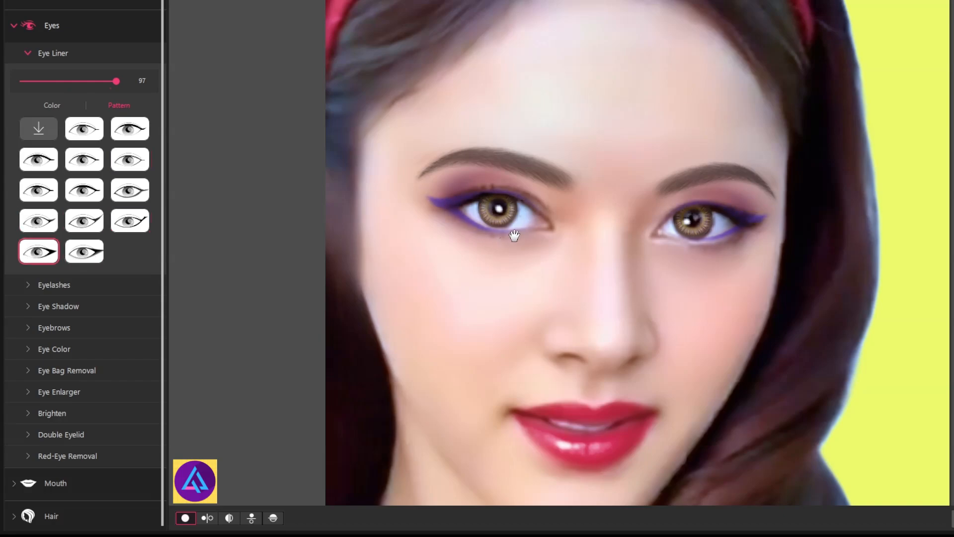
Step: Lower the eye liner strength to a faint violet line, keeping its color and pattern
{"action": "left_click", "coordinate": [50, 105]}
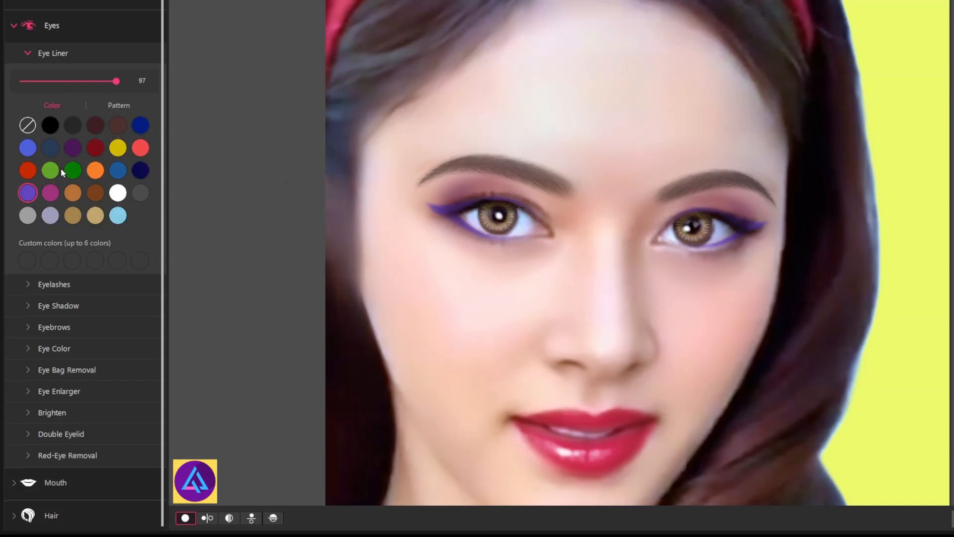
{"action": "left_click_drag", "start_coordinate": [116, 81], "coordinate": [42, 81]}
{"action": "left_click", "coordinate": [28, 55]}
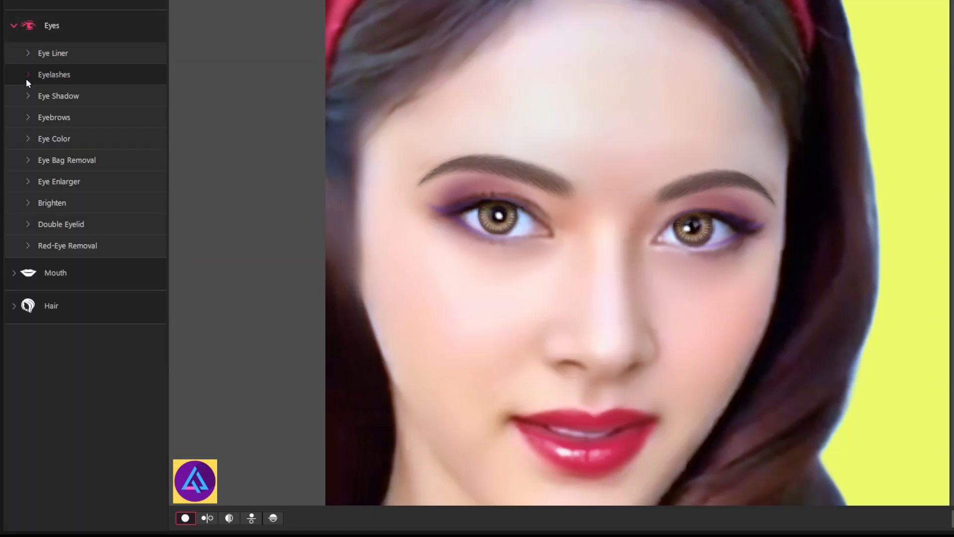
Step: Compare several eyelash patterns, apply the middle one in the third row, and set the eyelash strength to 40
{"action": "left_click", "coordinate": [27, 76]}
{"action": "left_click", "coordinate": [111, 127]}
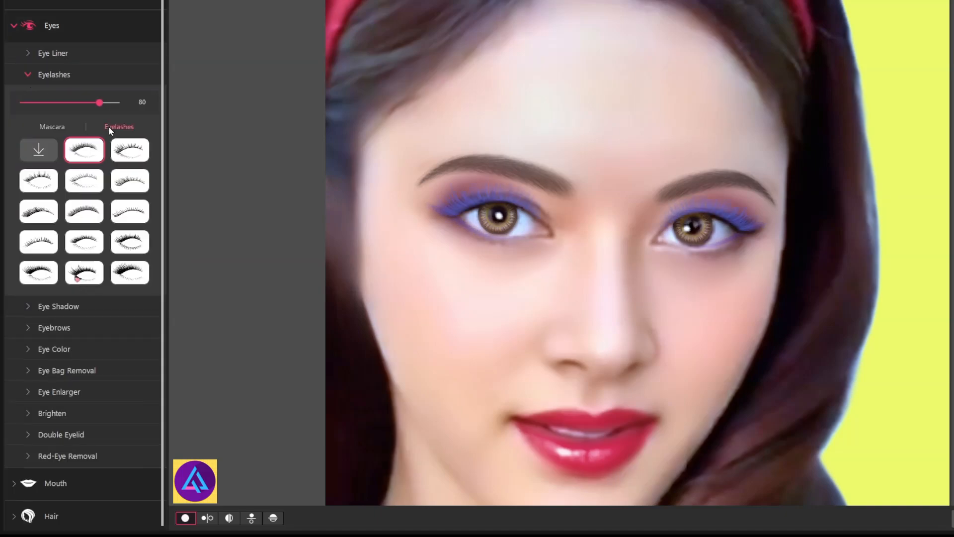
{"action": "left_click", "coordinate": [85, 181]}
{"action": "left_click", "coordinate": [133, 152]}
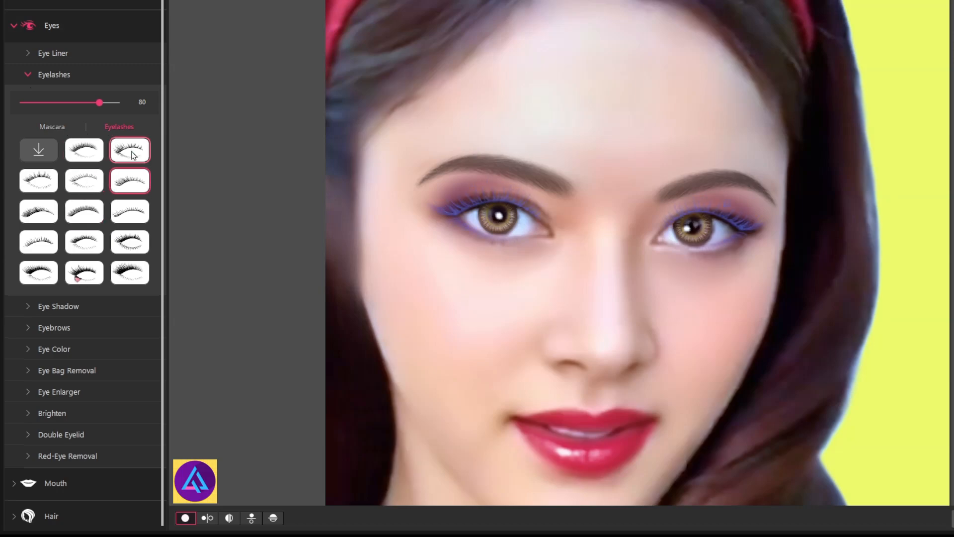
{"action": "left_click", "coordinate": [80, 214]}
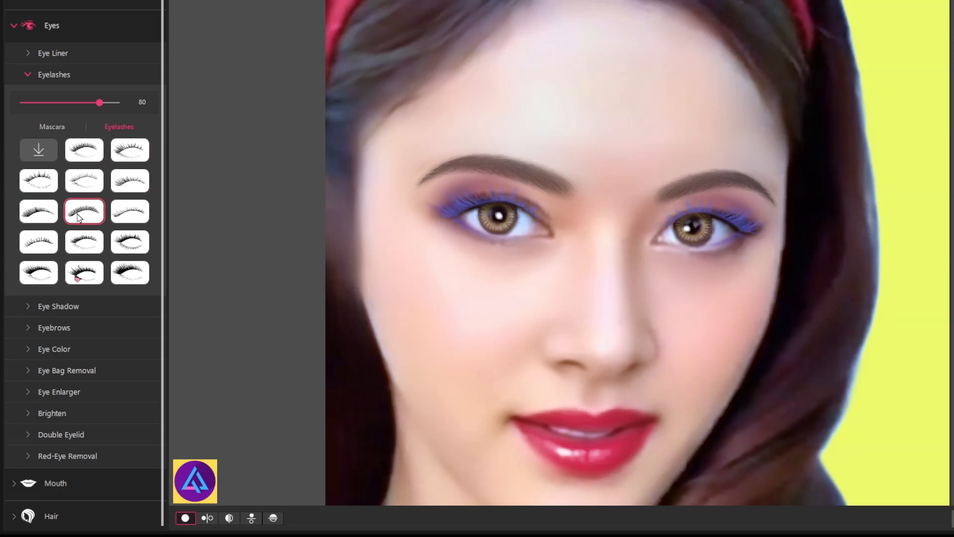
{"action": "left_click_drag", "start_coordinate": [100, 103], "coordinate": [60, 102]}
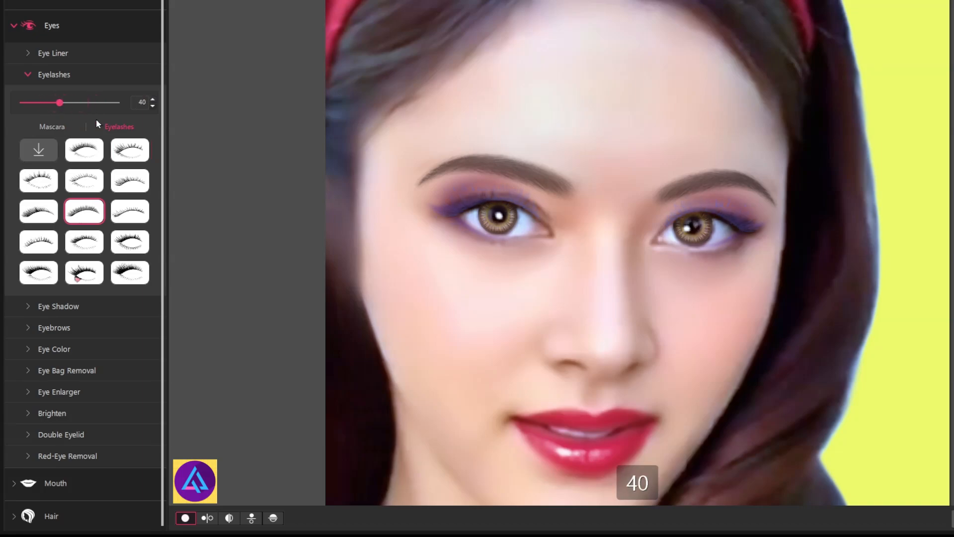
Step: Color the mascara dark blue and reduce the eyelash strength slightly
{"action": "left_click", "coordinate": [52, 127]}
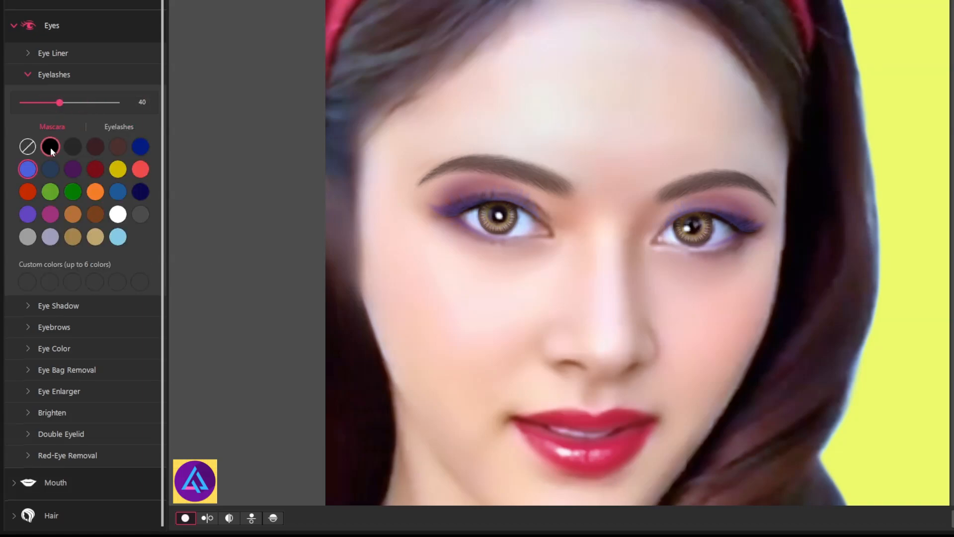
{"action": "left_click", "coordinate": [140, 147]}
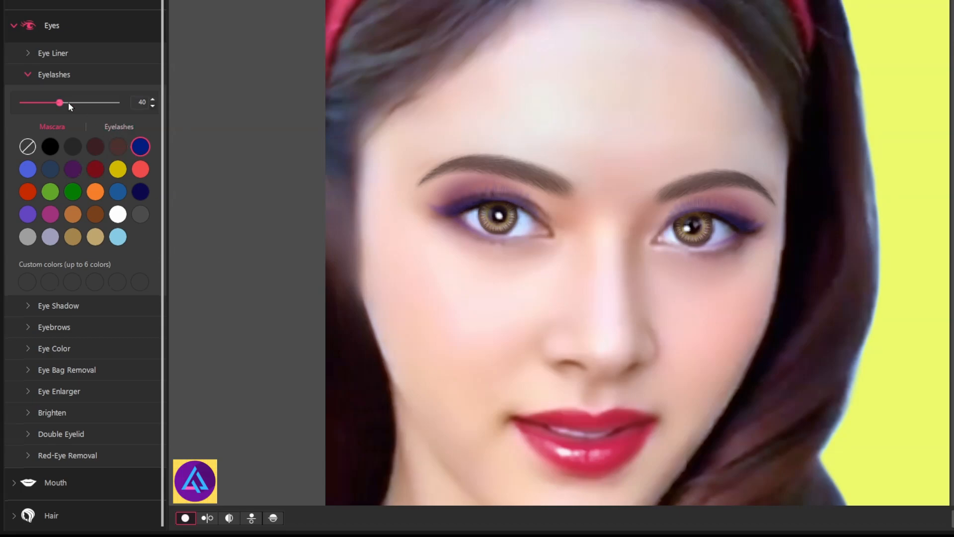
{"action": "mouse_move", "coordinate": [61, 103]}
{"action": "left_mouse_down"}
{"action": "mouse_move", "coordinate": [95, 102]}
{"action": "mouse_move", "coordinate": [49, 102]}
{"action": "mouse_move", "coordinate": [57, 103]}
{"action": "left_mouse_up"}
{"action": "left_click", "coordinate": [24, 76]}
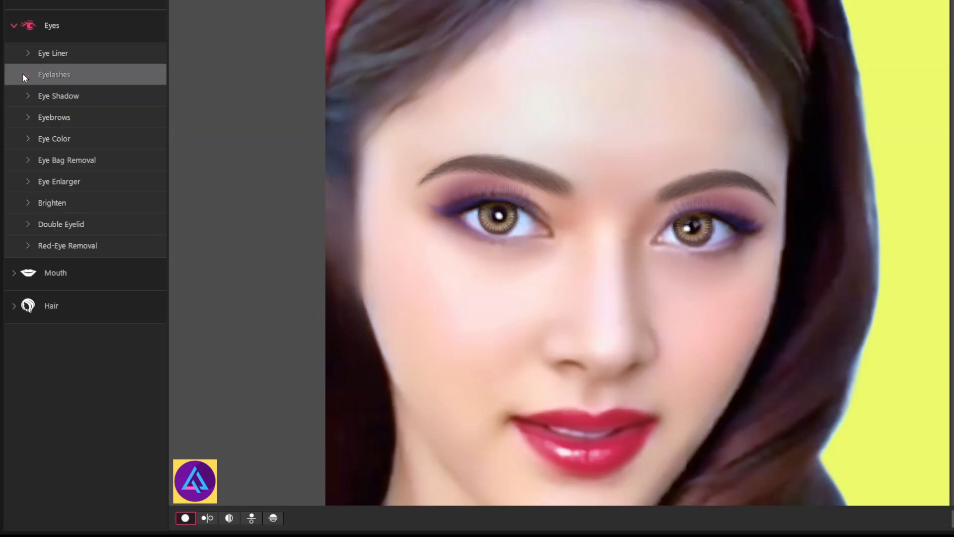
Step: Compare several eye shadow patterns and apply the third one in the first row
{"action": "left_click", "coordinate": [26, 95]}
{"action": "left_click", "coordinate": [38, 272]}
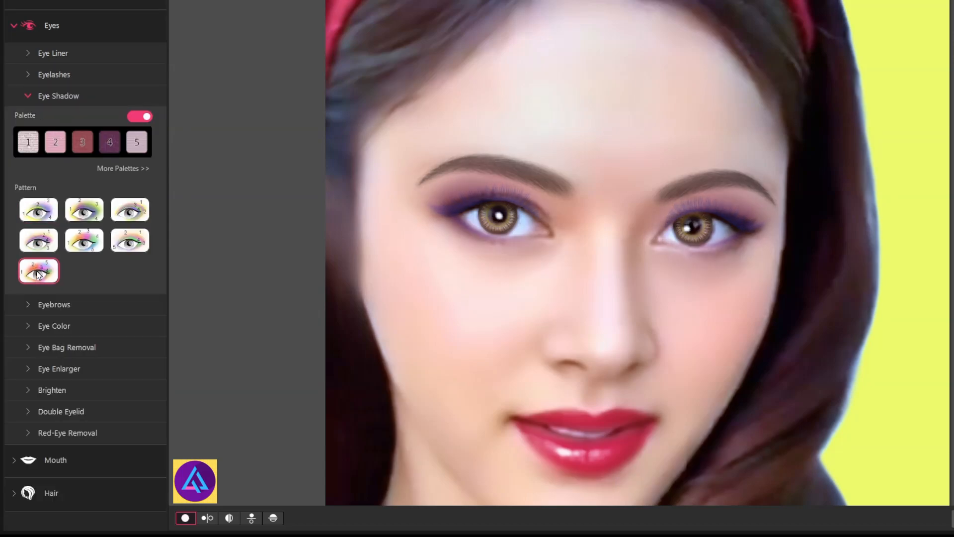
{"action": "left_click", "coordinate": [47, 242]}
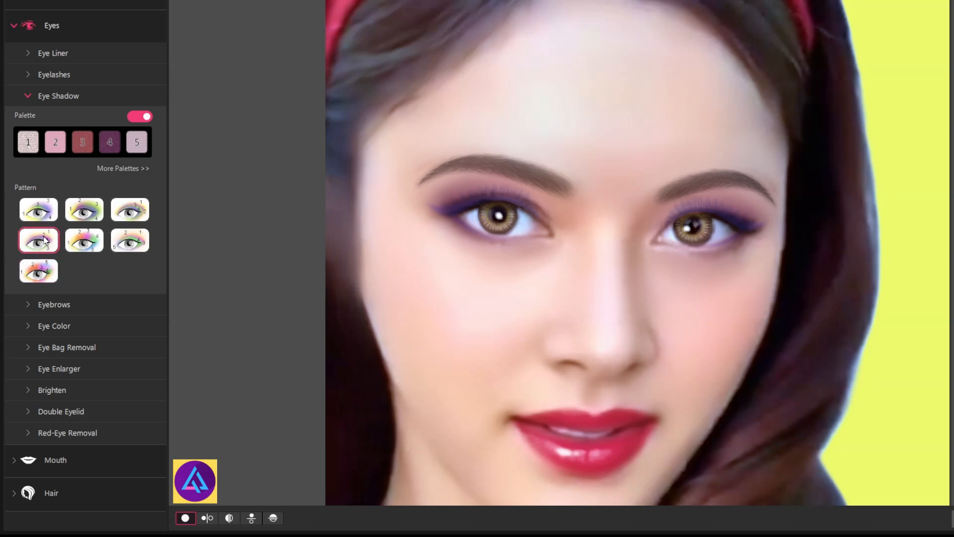
{"action": "left_click", "coordinate": [78, 242]}
{"action": "left_click", "coordinate": [133, 242]}
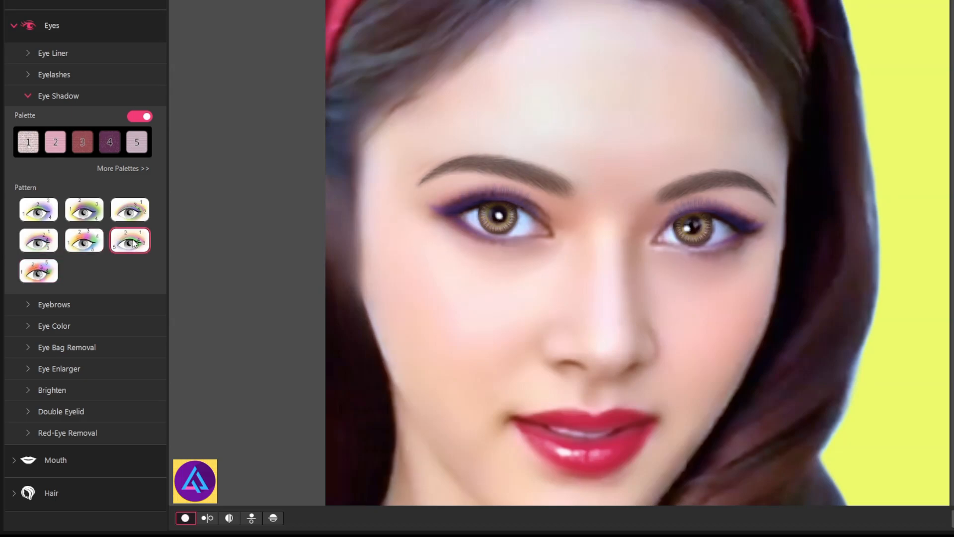
{"action": "left_click", "coordinate": [130, 209]}
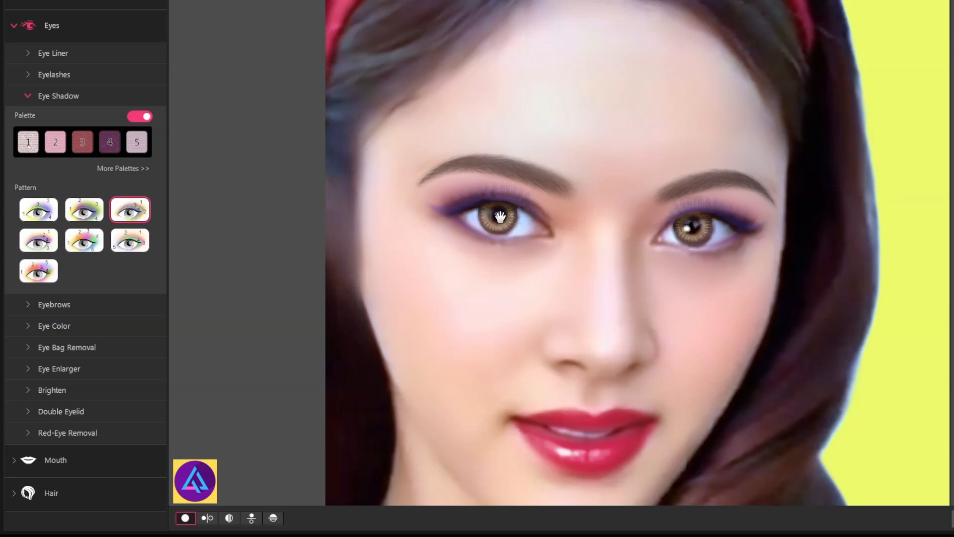
{"action": "left_click_drag", "start_coordinate": [571, 246], "coordinate": [664, 231]}
Step: Change the first eye shadow color to a shimmering deep blue with a strength of 14
{"action": "left_click", "coordinate": [28, 142]}
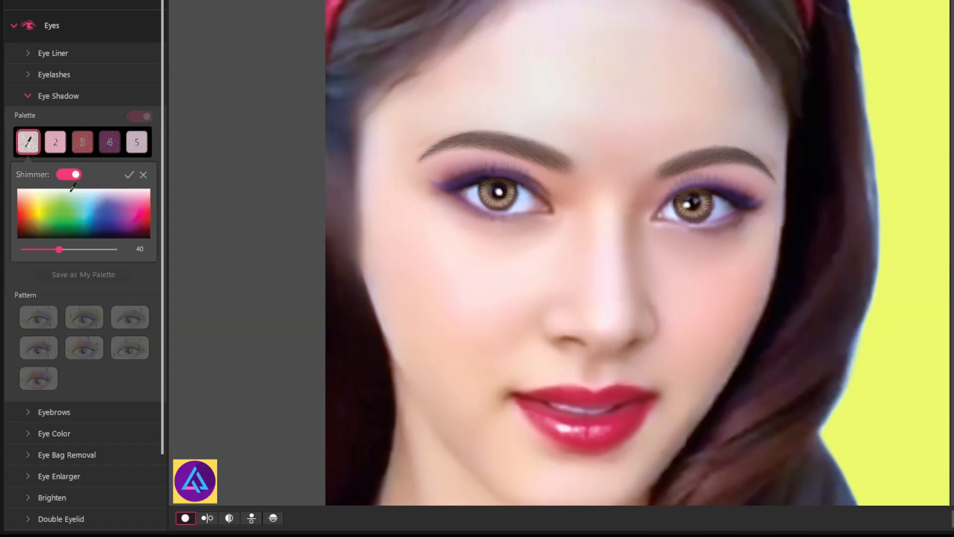
{"action": "mouse_move", "coordinate": [104, 201]}
{"action": "left_mouse_down"}
{"action": "mouse_move", "coordinate": [121, 233]}
{"action": "mouse_move", "coordinate": [113, 249]}
{"action": "mouse_move", "coordinate": [23, 248]}
{"action": "mouse_move", "coordinate": [123, 249]}
{"action": "mouse_move", "coordinate": [54, 245]}
{"action": "left_mouse_up"}
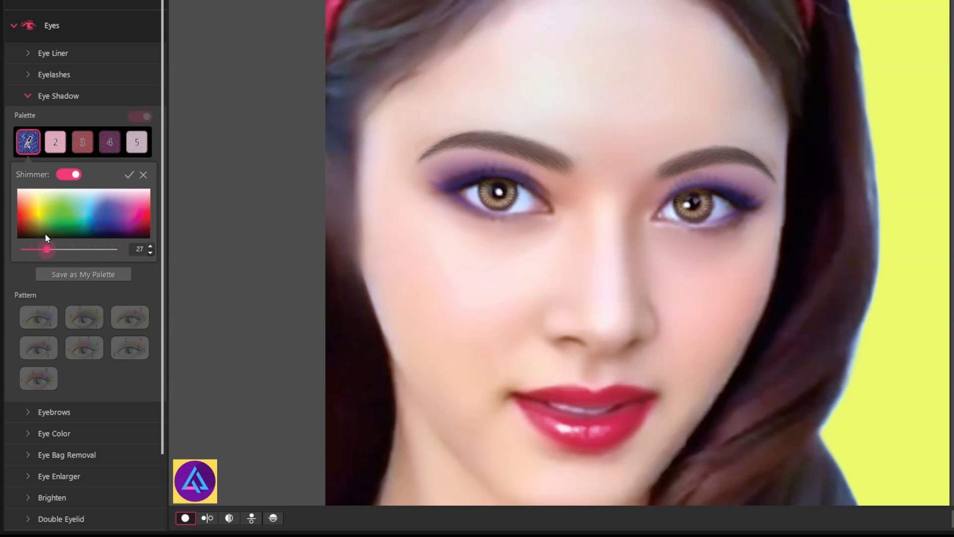
{"action": "left_click_drag", "start_coordinate": [45, 250], "coordinate": [31, 252]}
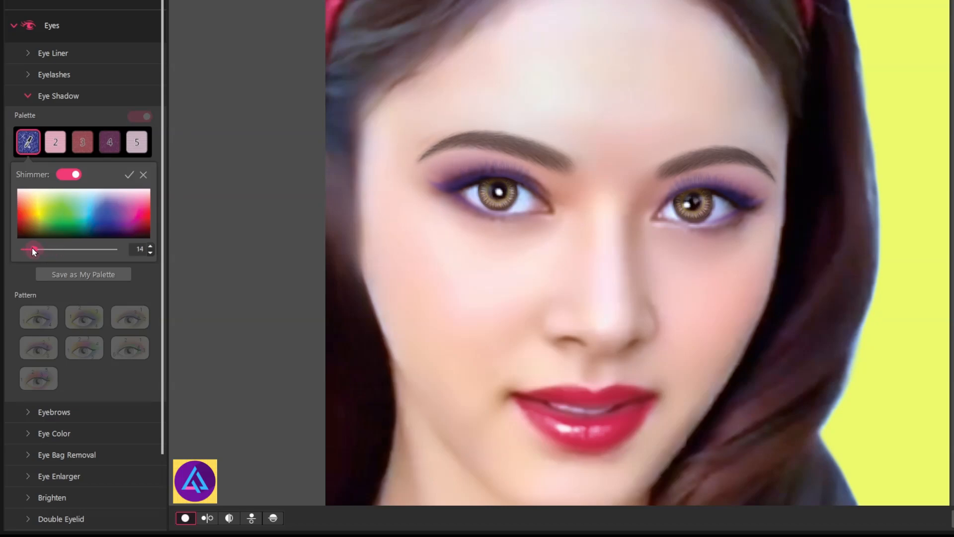
{"action": "left_click", "coordinate": [130, 175]}
Step: Change the second eye shadow color to blue, enable its shimmer and lower its strength
{"action": "left_click", "coordinate": [55, 142]}
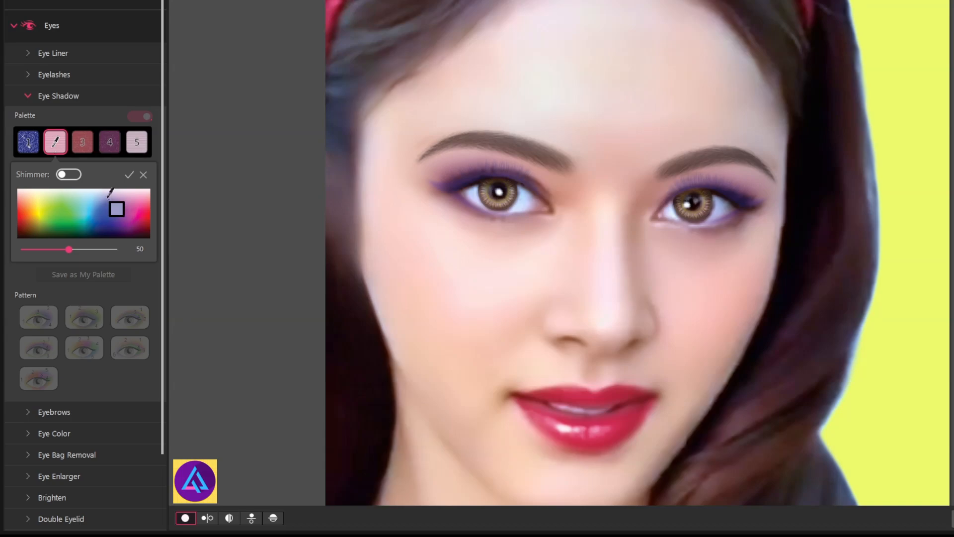
{"action": "left_click", "coordinate": [110, 210]}
{"action": "left_click", "coordinate": [69, 174]}
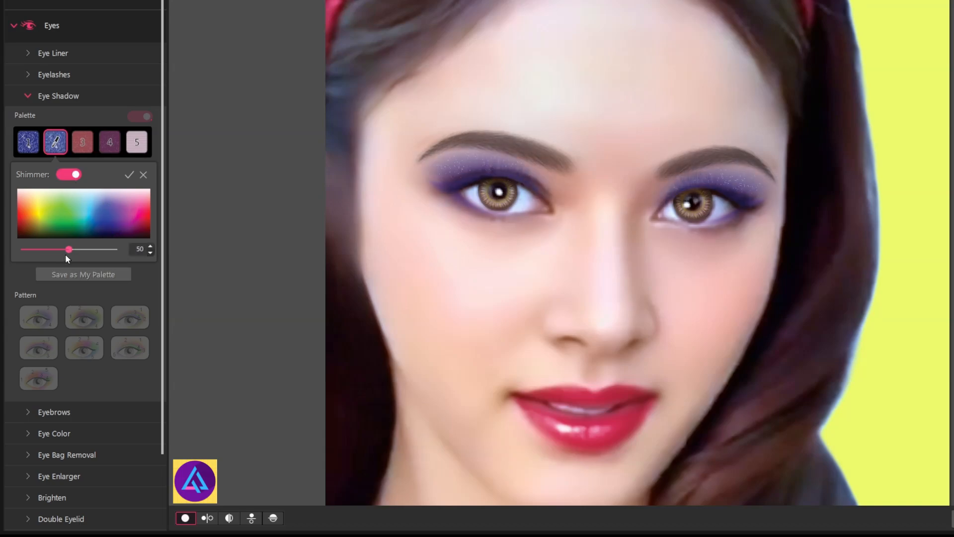
{"action": "left_click_drag", "start_coordinate": [33, 250], "coordinate": [29, 249]}
{"action": "left_click", "coordinate": [130, 175]}
Step: Change the third eye shadow color to violet without shimmer and set its strength to 6
{"action": "left_click", "coordinate": [82, 142]}
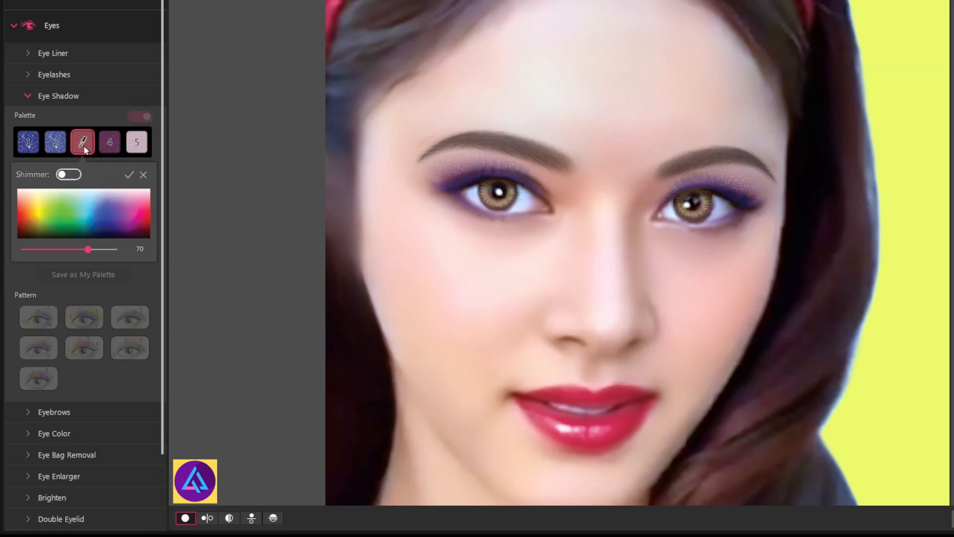
{"action": "left_click", "coordinate": [116, 206]}
{"action": "left_click", "coordinate": [72, 176]}
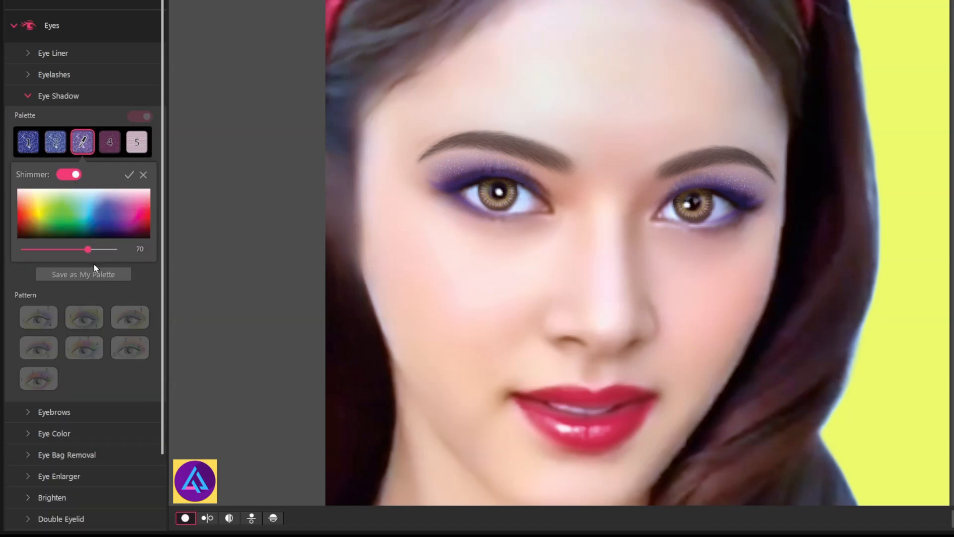
{"action": "left_click_drag", "start_coordinate": [88, 251], "coordinate": [27, 249]}
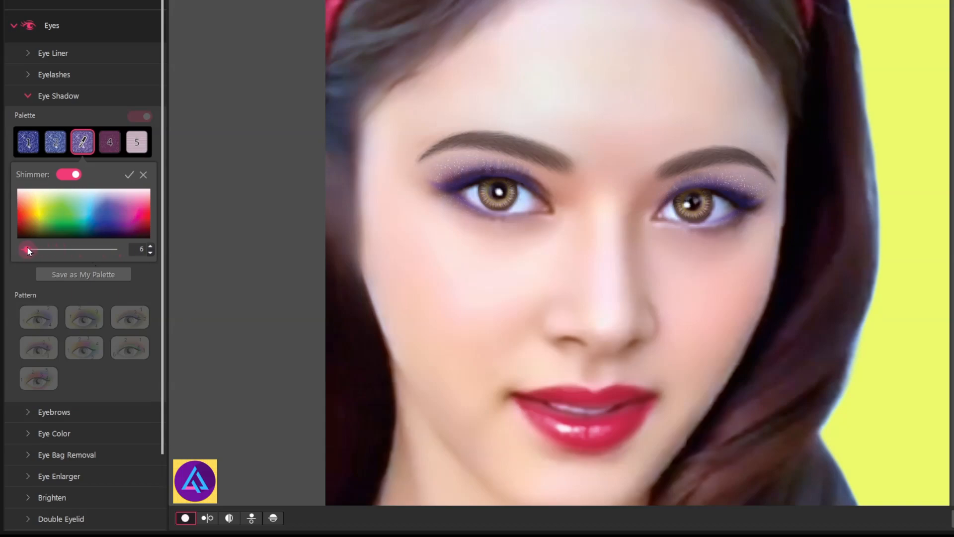
{"action": "left_click", "coordinate": [68, 174]}
Step: Change the fourth eye shadow color to blue, enable its shimmer and set its strength to 26
{"action": "left_click", "coordinate": [109, 143]}
{"action": "left_click", "coordinate": [112, 220]}
{"action": "mouse_move", "coordinate": [73, 249]}
{"action": "left_mouse_down"}
{"action": "mouse_move", "coordinate": [11, 252]}
{"action": "mouse_move", "coordinate": [94, 242]}
{"action": "mouse_move", "coordinate": [58, 247]}
{"action": "left_mouse_up"}
{"action": "left_click", "coordinate": [72, 174]}
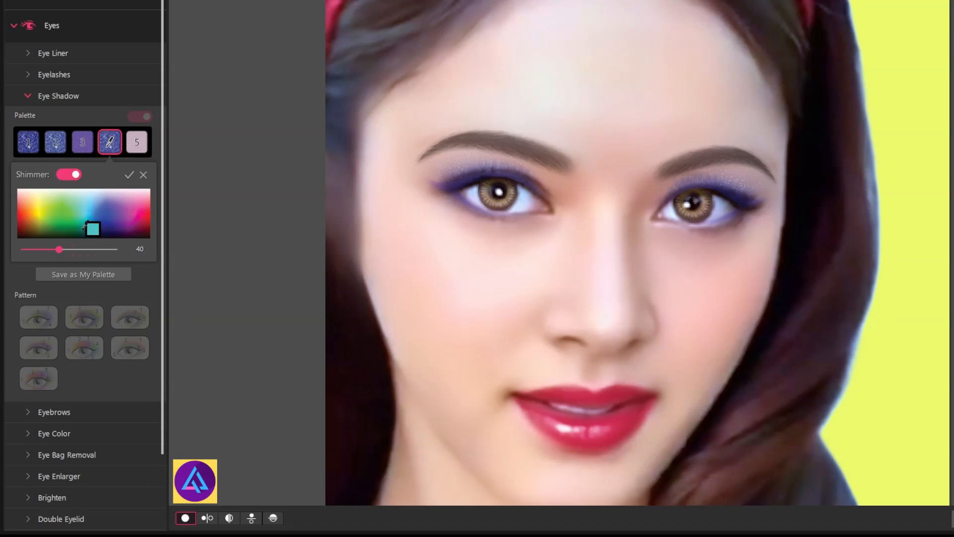
{"action": "left_click", "coordinate": [45, 249]}
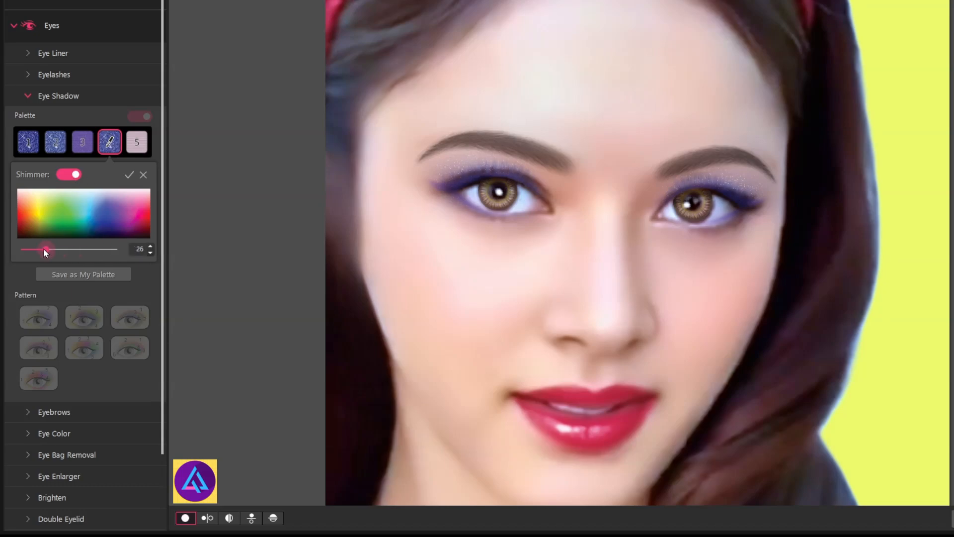
Step: Change the fifth eye shadow color to light violet, enable its shimmer and increase its strength
{"action": "left_click", "coordinate": [137, 142]}
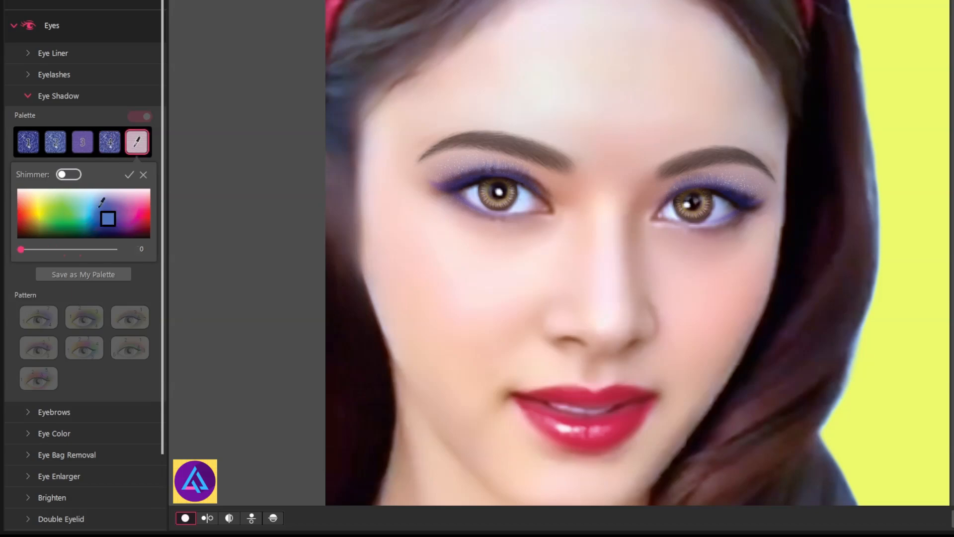
{"action": "left_click", "coordinate": [117, 201]}
{"action": "left_click", "coordinate": [69, 174]}
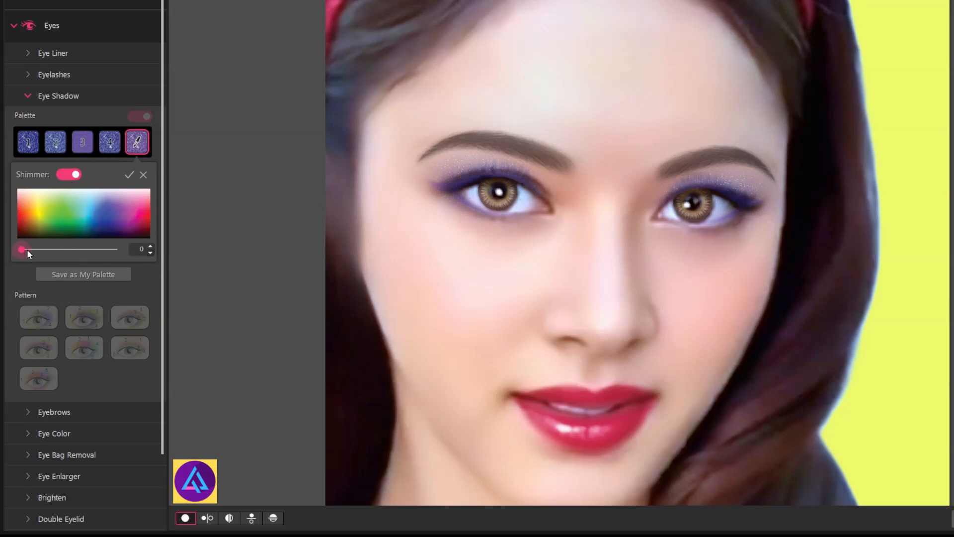
{"action": "left_click_drag", "start_coordinate": [103, 247], "coordinate": [61, 246]}
Step: Reduce the first eye shadow color's strength to 0, raise the second color's strength and accept the palette
{"action": "left_click", "coordinate": [37, 150]}
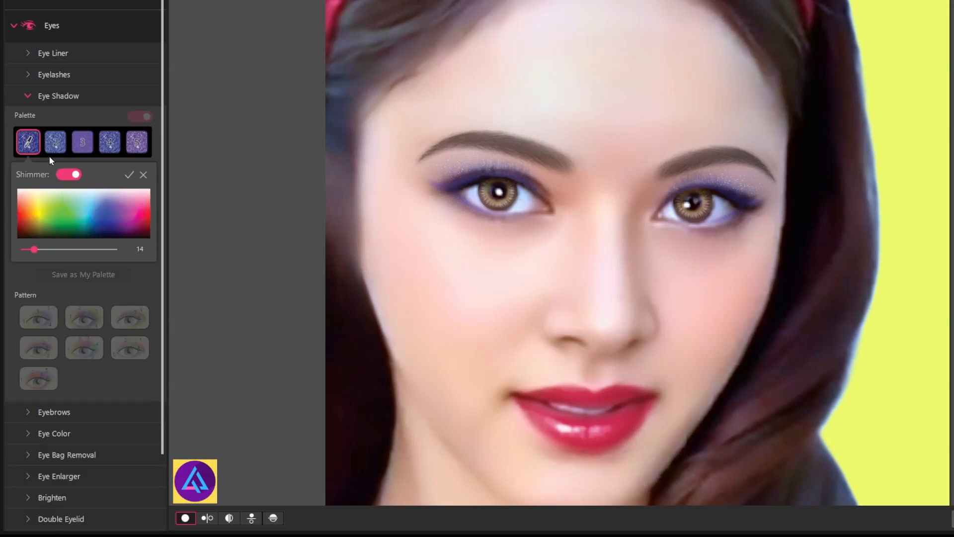
{"action": "left_click_drag", "start_coordinate": [31, 251], "coordinate": [15, 256]}
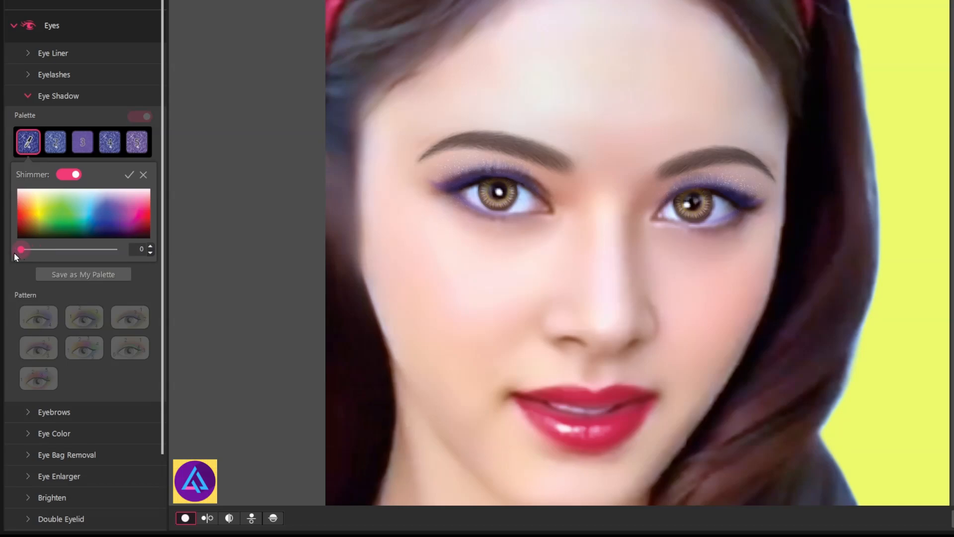
{"action": "left_click", "coordinate": [55, 143]}
{"action": "left_click_drag", "start_coordinate": [29, 252], "coordinate": [70, 251]}
{"action": "left_click", "coordinate": [129, 174]}
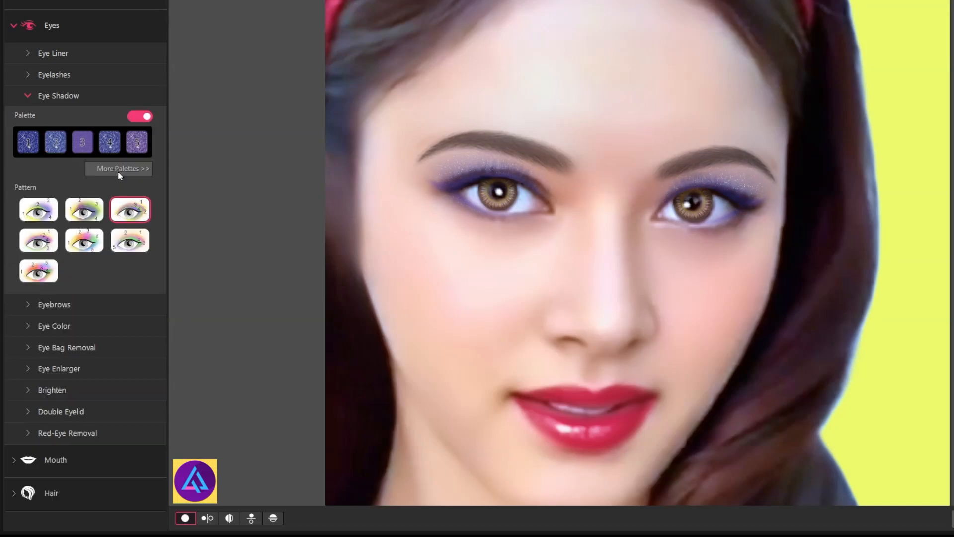
{"action": "left_click", "coordinate": [26, 97]}
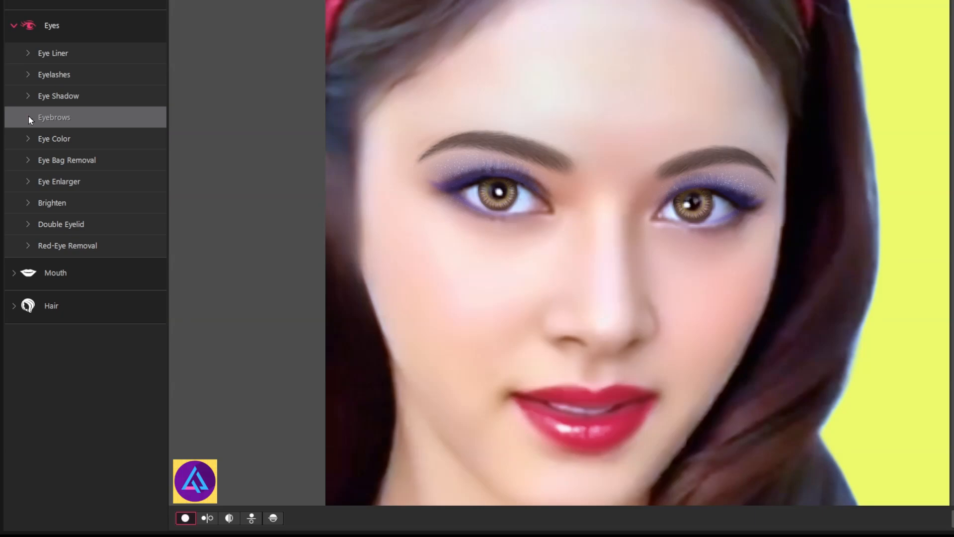
Step: Increase the eye bag removal to nearly its maximum strength
{"action": "left_click", "coordinate": [27, 160]}
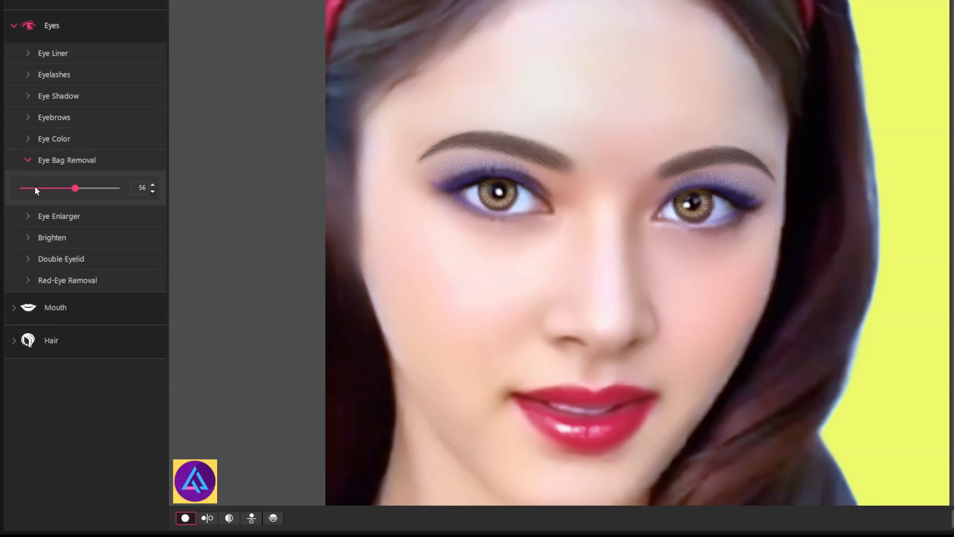
{"action": "left_click_drag", "start_coordinate": [76, 188], "coordinate": [115, 191]}
{"action": "left_click", "coordinate": [28, 157]}
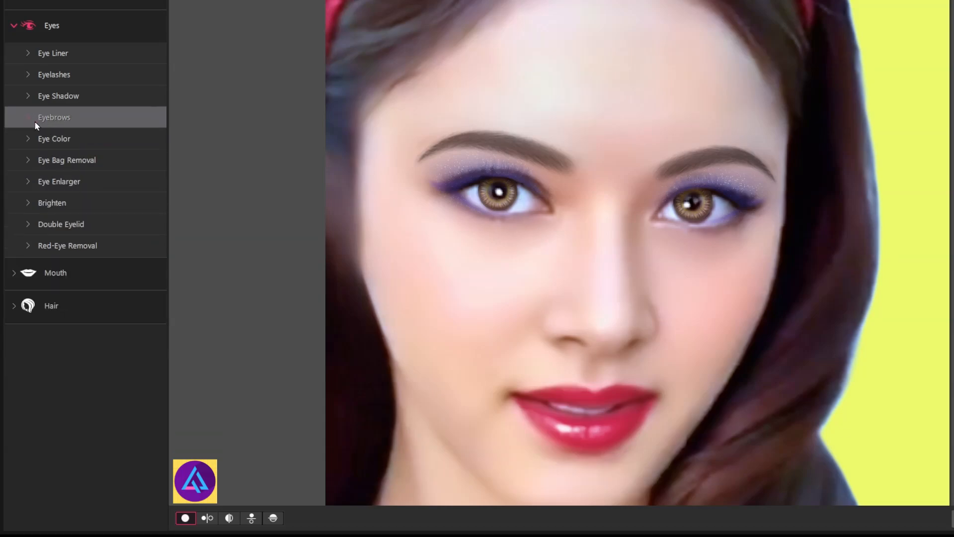
Step: Apply a slight amount of face shaping to slim the face
{"action": "left_click", "coordinate": [11, 30]}
{"action": "scroll", "coordinate": [28, 38], "scroll_direction": "up", "scroll_amount": 3}
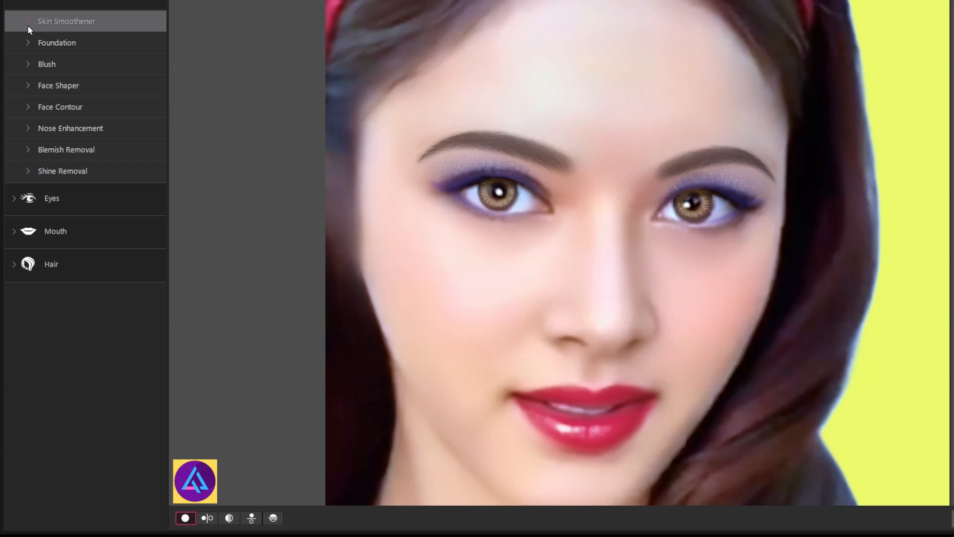
{"action": "left_click", "coordinate": [31, 85]}
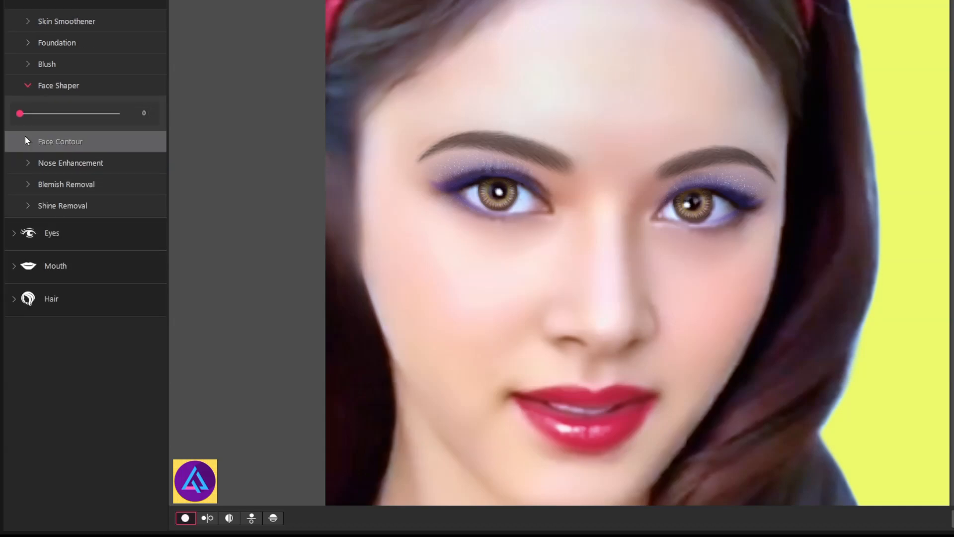
{"action": "left_click", "coordinate": [20, 115]}
{"action": "scroll", "coordinate": [602, 239], "scroll_direction": "down", "scroll_amount": 3}
{"action": "left_click_drag", "start_coordinate": [20, 114], "coordinate": [31, 112]}
{"action": "left_click", "coordinate": [29, 94]}
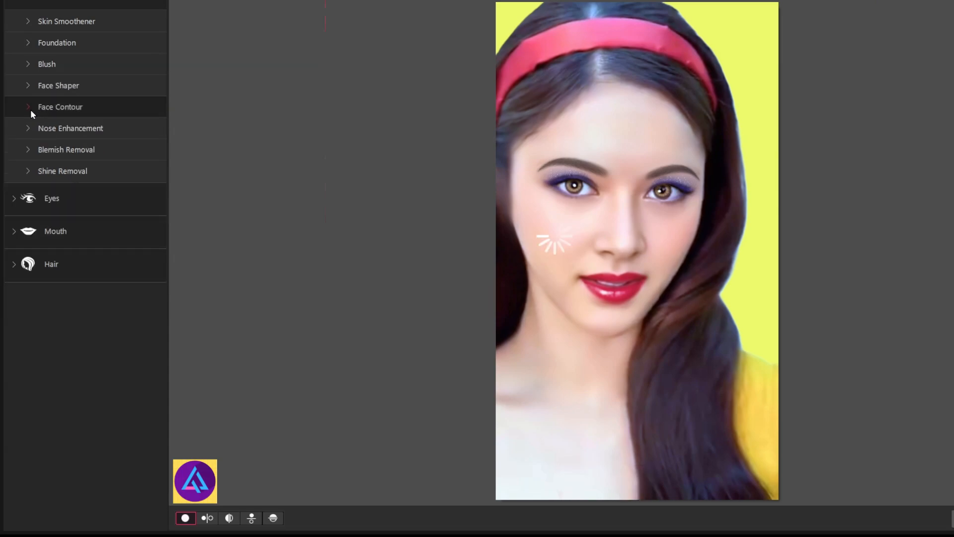
Step: Apply the last face contour pattern at a strength of 50
{"action": "left_click", "coordinate": [31, 108]}
{"action": "left_click", "coordinate": [91, 338]}
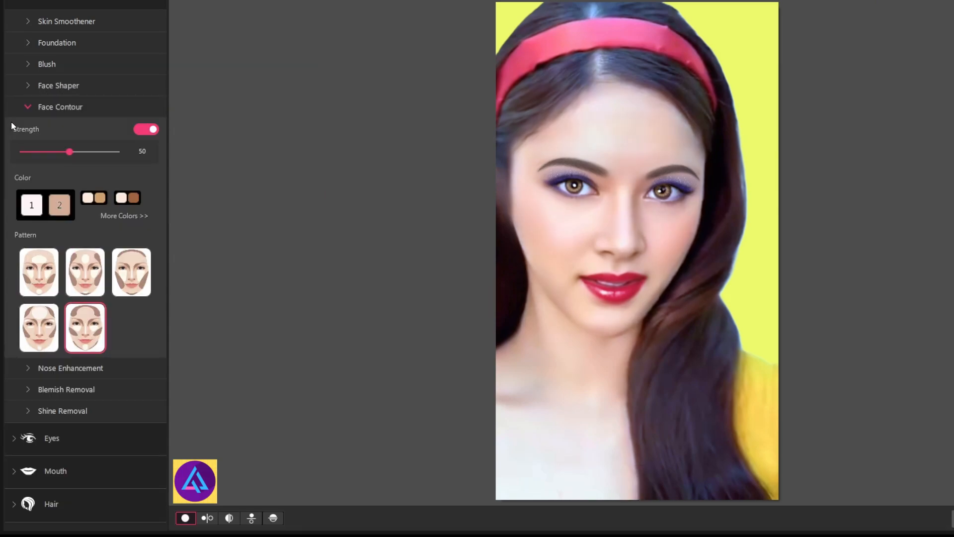
{"action": "left_click", "coordinate": [26, 108]}
Step: Raise the nose enhancement to about a quarter of its range
{"action": "left_click", "coordinate": [25, 128]}
{"action": "left_click_drag", "start_coordinate": [20, 156], "coordinate": [44, 157]}
{"action": "left_click", "coordinate": [29, 130]}
Step: Raise the shine removal to about a third of its range and finish the face adjustments
{"action": "left_click", "coordinate": [29, 149]}
{"action": "left_click", "coordinate": [28, 149]}
{"action": "left_click", "coordinate": [28, 171]}
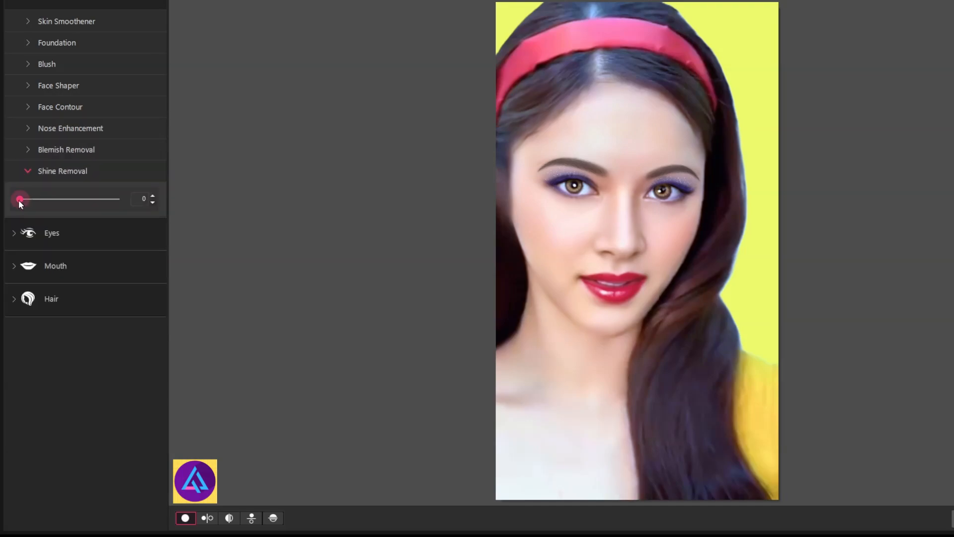
{"action": "left_click_drag", "start_coordinate": [21, 198], "coordinate": [55, 199]}
{"action": "left_click", "coordinate": [14, 2]}
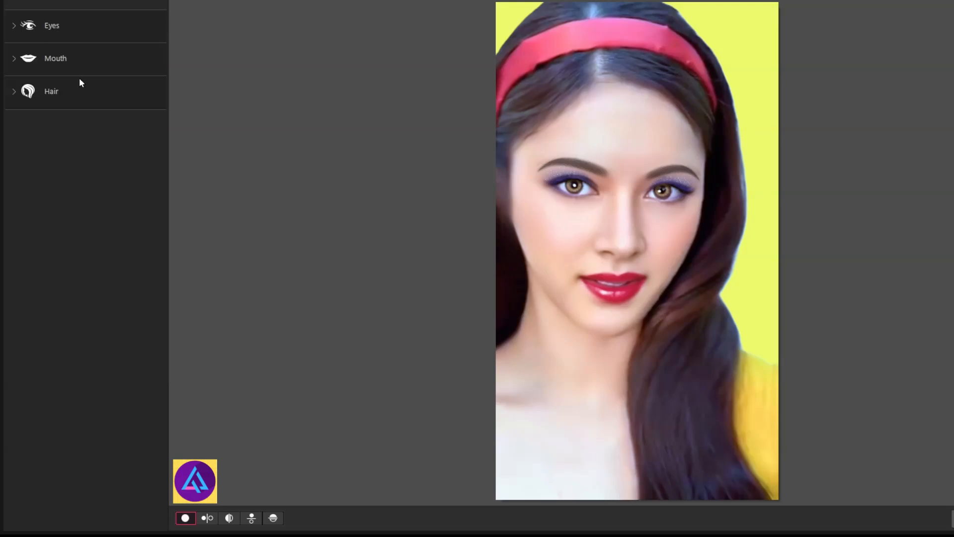
Step: Apply blush to the cheeks at a strength of 97 using the last blush pattern
{"action": "left_click", "coordinate": [593, 194]}
{"action": "left_click", "coordinate": [593, 193]}
{"action": "left_click", "coordinate": [15, 2]}
{"action": "left_click", "coordinate": [33, 64]}
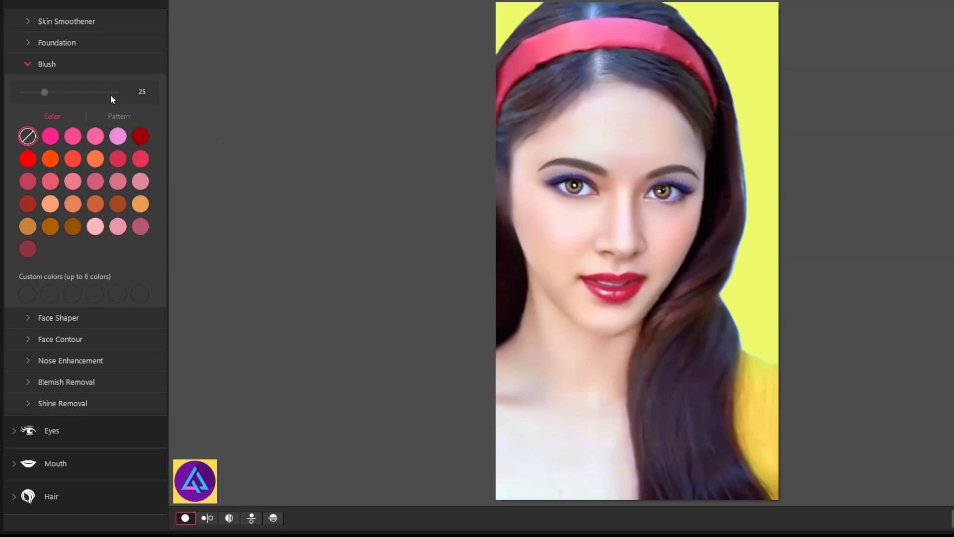
{"action": "left_click_drag", "start_coordinate": [44, 92], "coordinate": [116, 92]}
{"action": "left_click", "coordinate": [119, 116]}
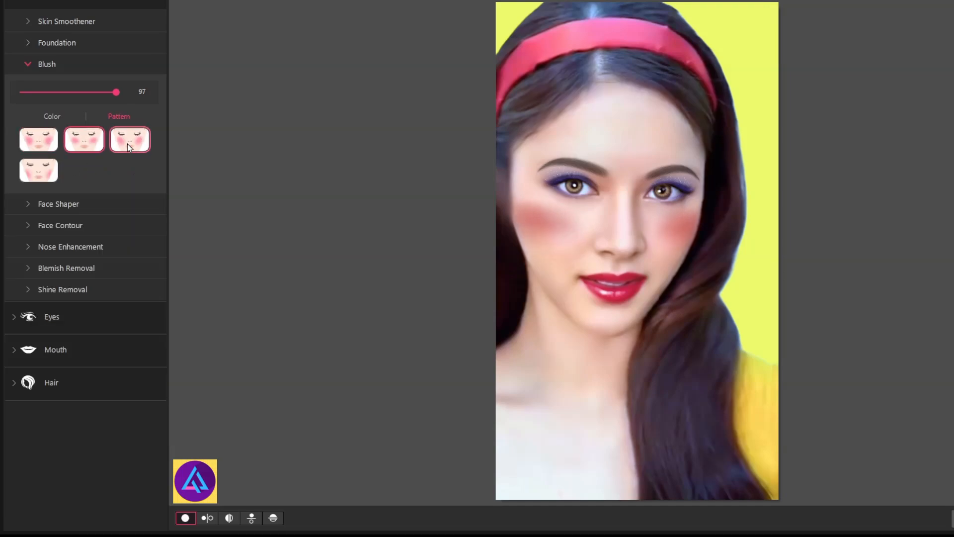
{"action": "left_click", "coordinate": [40, 177]}
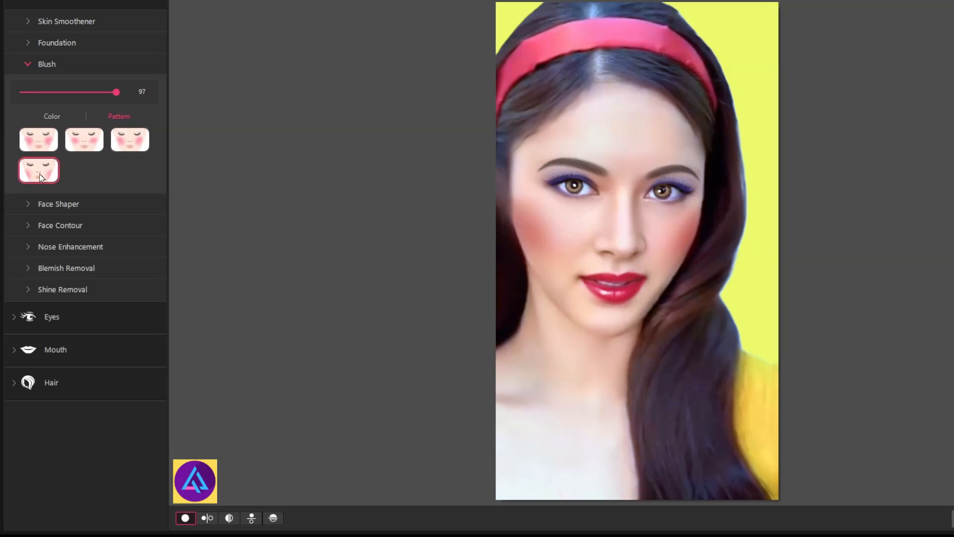
Step: Try bright red, rose red and burgundy blush colors on the cheeks, and return to dark red
{"action": "left_click", "coordinate": [78, 115]}
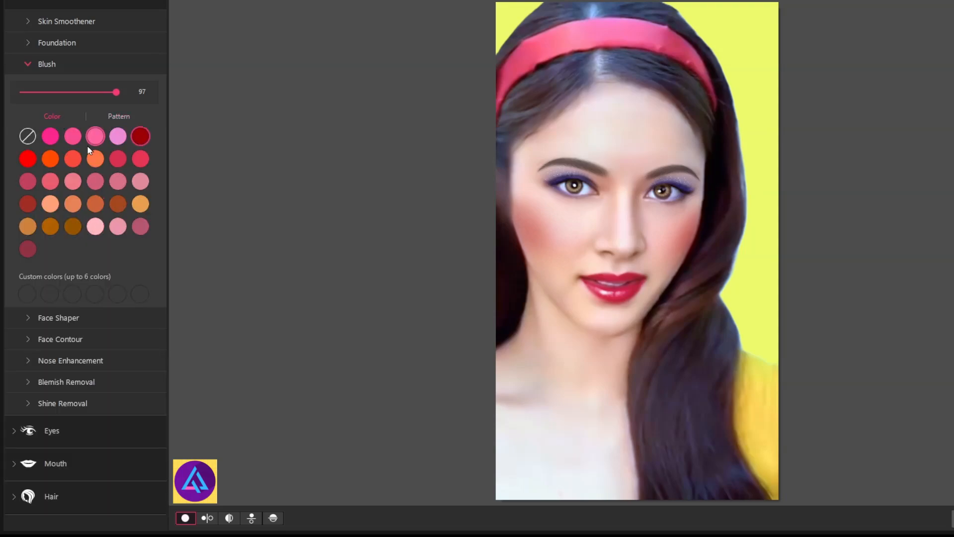
{"action": "left_click", "coordinate": [27, 159]}
{"action": "left_click", "coordinate": [140, 140]}
{"action": "left_click", "coordinate": [139, 162]}
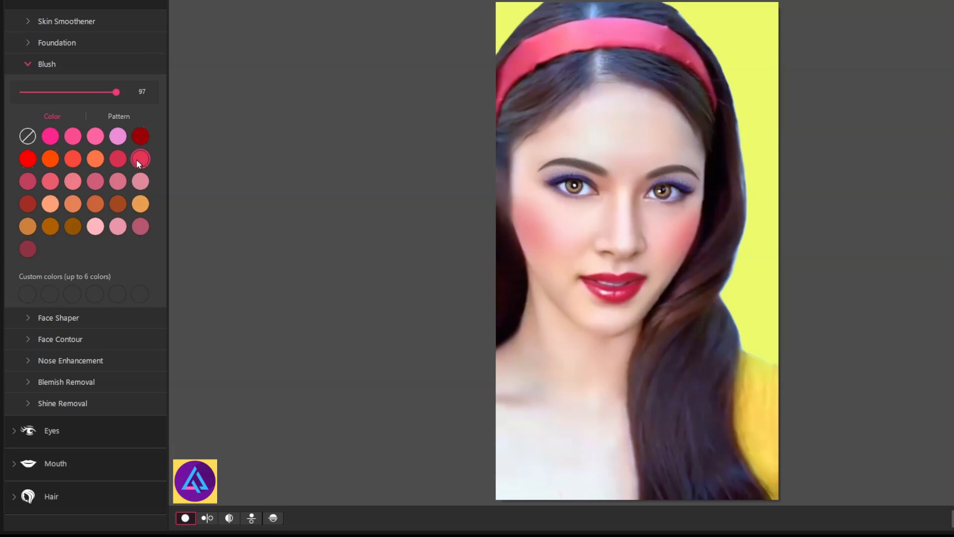
{"action": "left_click", "coordinate": [27, 159]}
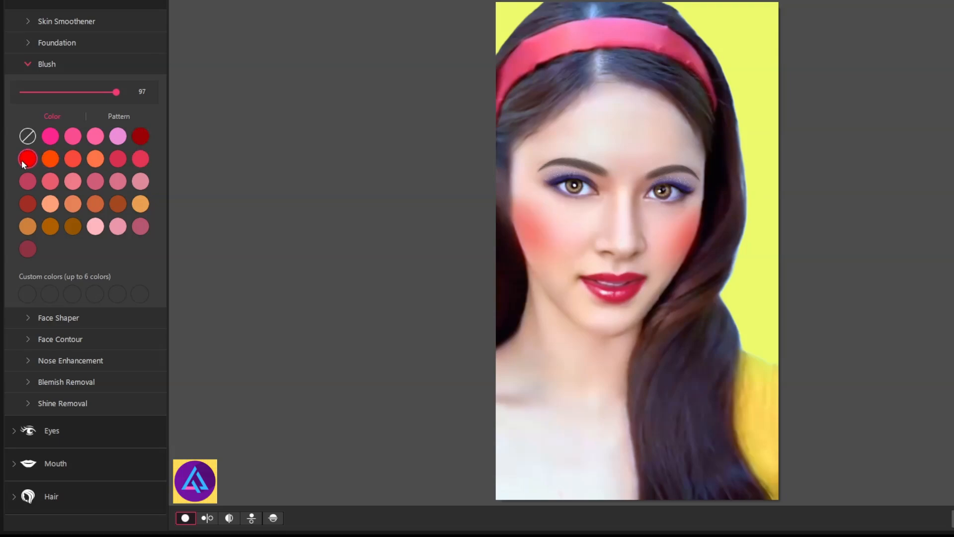
{"action": "left_click", "coordinate": [29, 250]}
{"action": "left_click", "coordinate": [139, 136]}
Step: Raise the blush strength to 100, compare several other red and orange shades, and settle on the dark red color
{"action": "mouse_move", "coordinate": [116, 93]}
{"action": "left_mouse_down"}
{"action": "mouse_move", "coordinate": [61, 97]}
{"action": "mouse_move", "coordinate": [132, 100]}
{"action": "left_mouse_up"}
{"action": "left_click", "coordinate": [94, 203]}
{"action": "left_click", "coordinate": [117, 159]}
{"action": "left_click", "coordinate": [141, 164]}
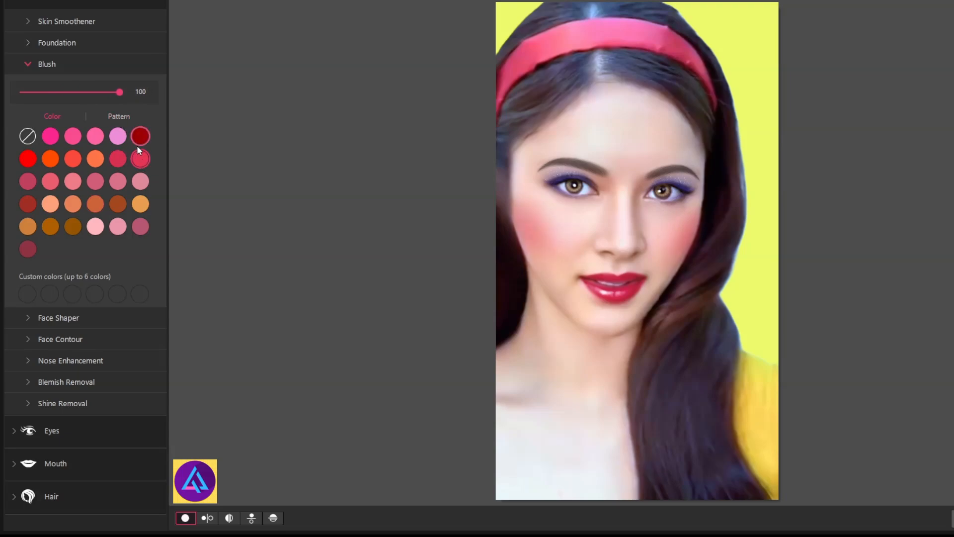
{"action": "left_click", "coordinate": [28, 159]}
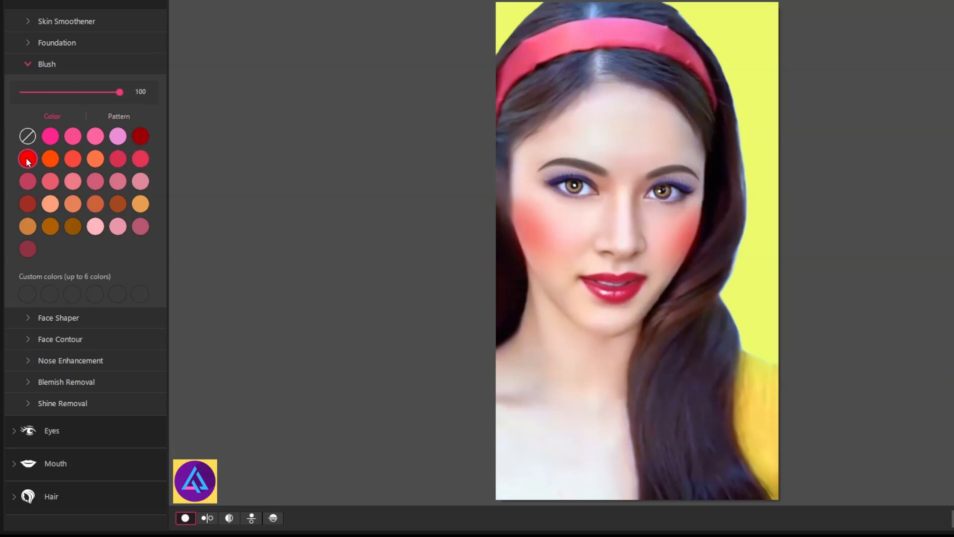
{"action": "left_click", "coordinate": [142, 136]}
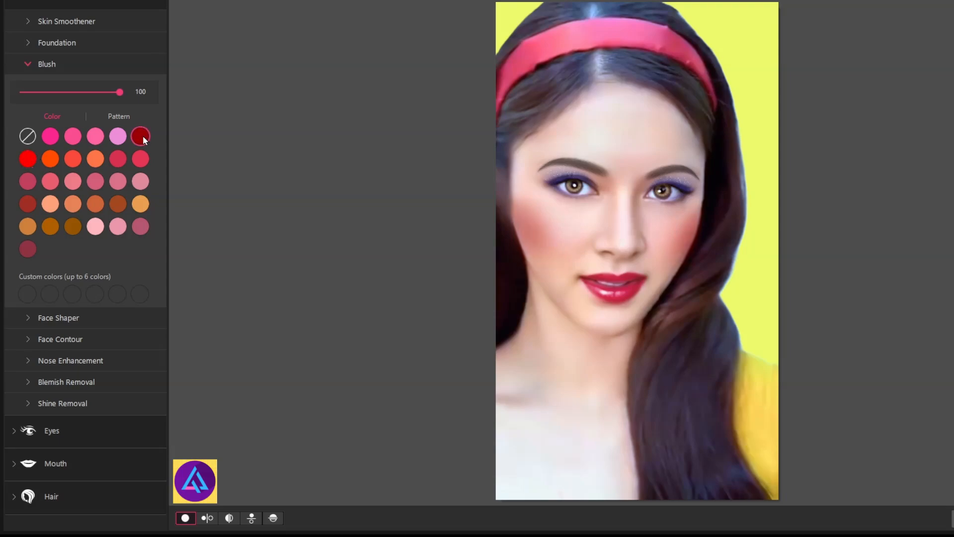
{"action": "left_click_drag", "start_coordinate": [119, 92], "coordinate": [153, 91]}
{"action": "left_click", "coordinate": [30, 66]}
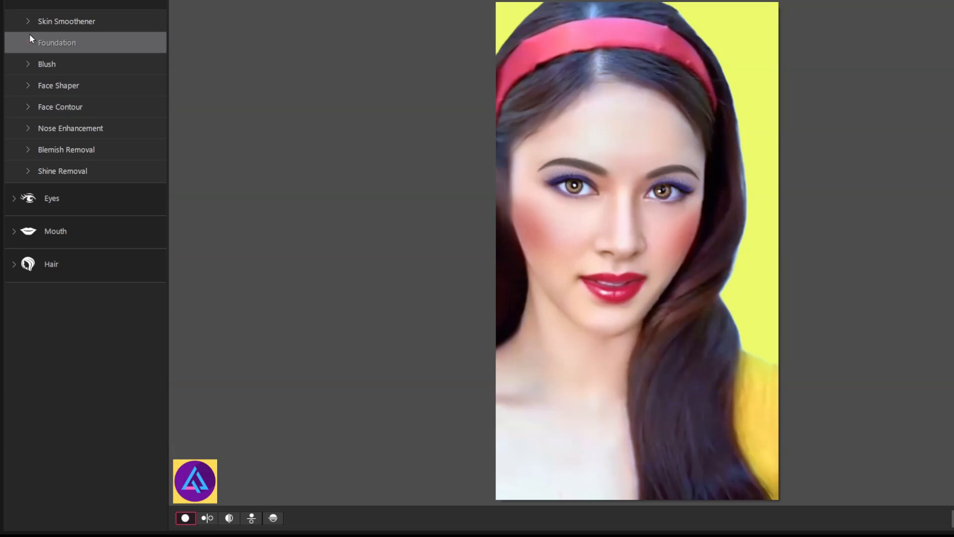
{"action": "scroll", "coordinate": [47, 107], "scroll_direction": "down", "scroll_amount": 3}
{"action": "scroll", "coordinate": [637, 229], "scroll_direction": "up", "scroll_amount": 3}
{"action": "left_click_drag", "start_coordinate": [610, 221], "coordinate": [616, 271]}
{"action": "left_click_drag", "start_coordinate": [474, 87], "coordinate": [500, 171]}
{"action": "left_click", "coordinate": [527, 171]}
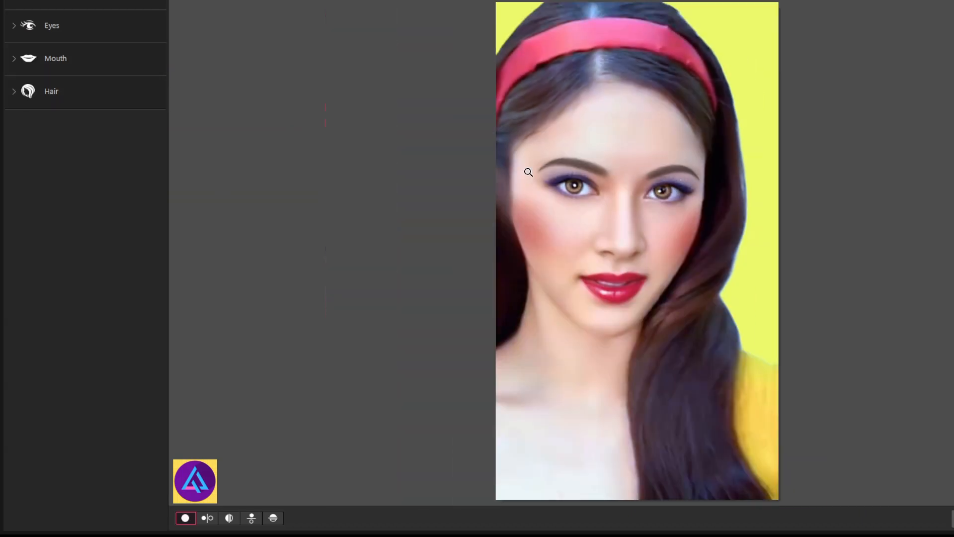
Step: Try bright red, reddish brown and golden blonde as the hair color
{"action": "mouse_move", "coordinate": [262, 0]}
{"action": "left_click", "coordinate": [13, 93]}
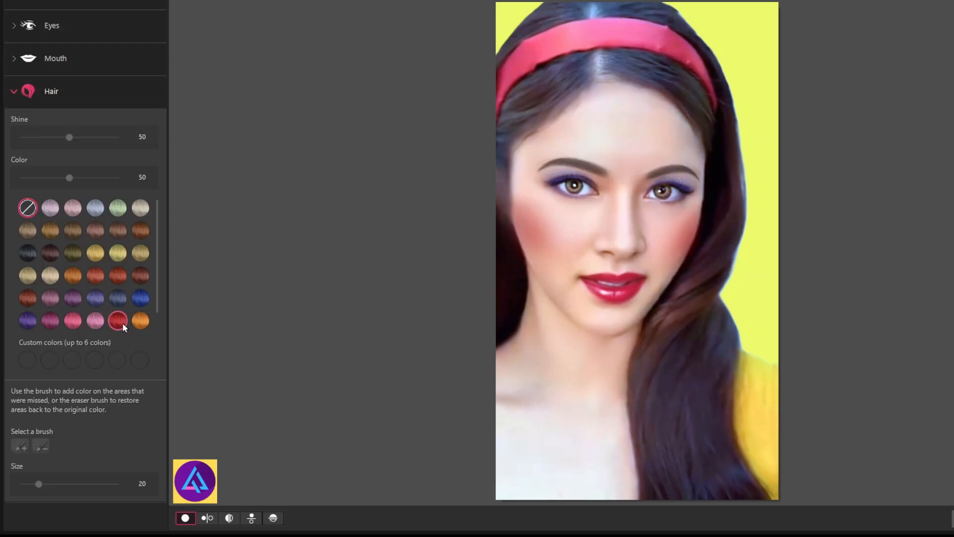
{"action": "left_click", "coordinate": [121, 322]}
{"action": "left_click", "coordinate": [139, 231]}
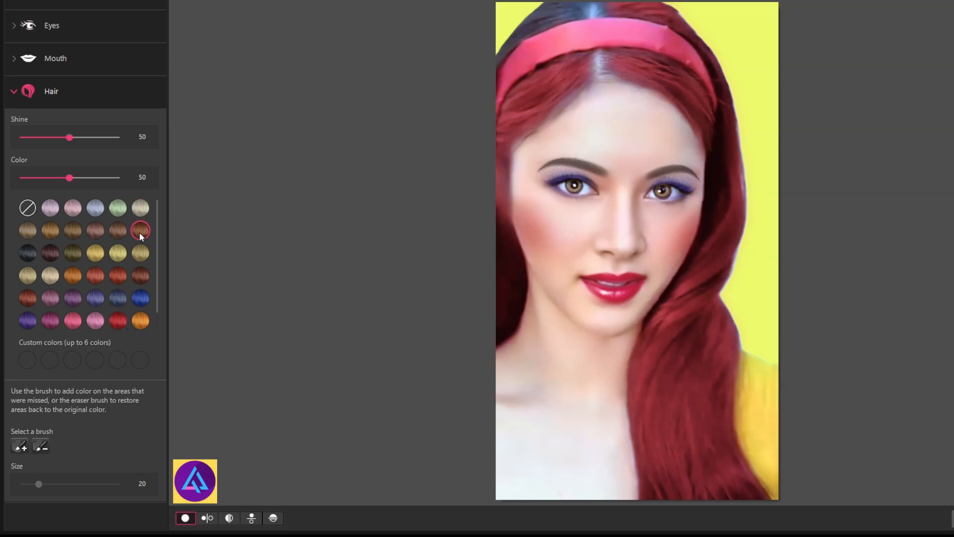
{"action": "left_click", "coordinate": [96, 253]}
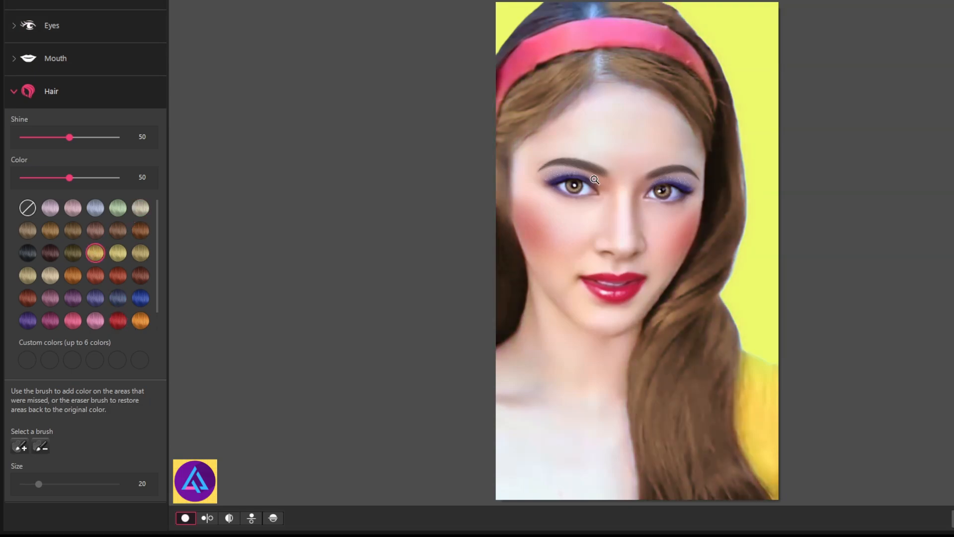
Step: Look at the hair up close and change its color to dark reddish brown
{"action": "left_click", "coordinate": [594, 181]}
{"action": "left_click", "coordinate": [587, 185]}
{"action": "left_click", "coordinate": [587, 184]}
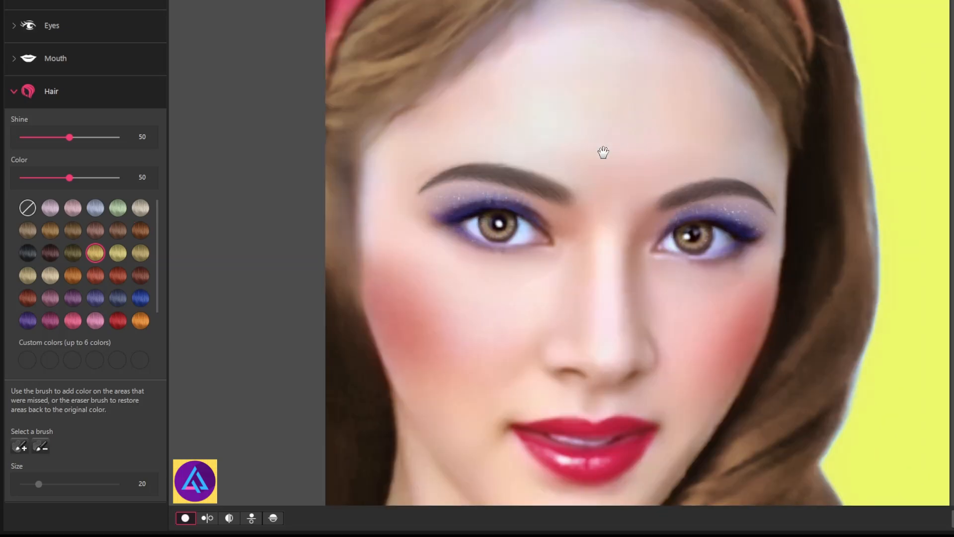
{"action": "scroll", "coordinate": [611, 259], "scroll_direction": "up", "scroll_amount": 3}
{"action": "left_click", "coordinate": [50, 255]}
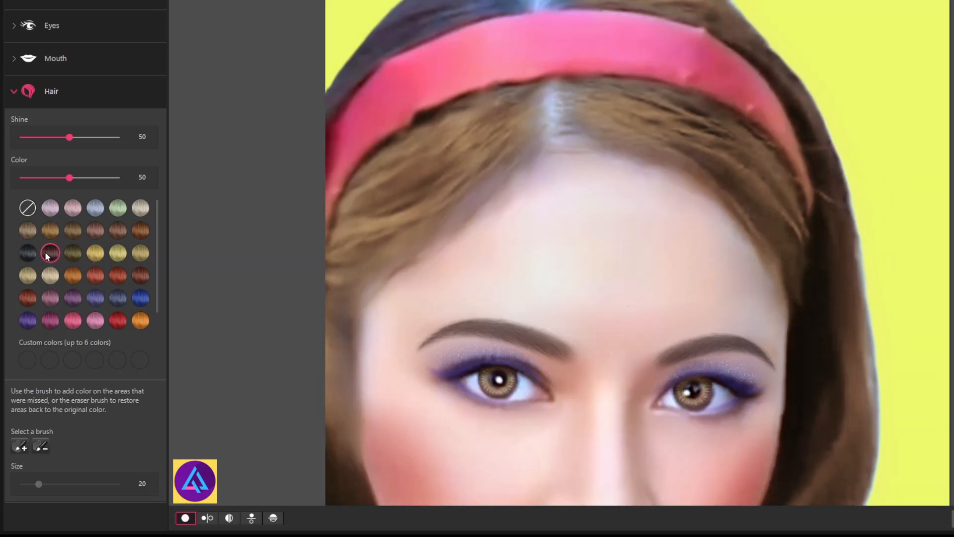